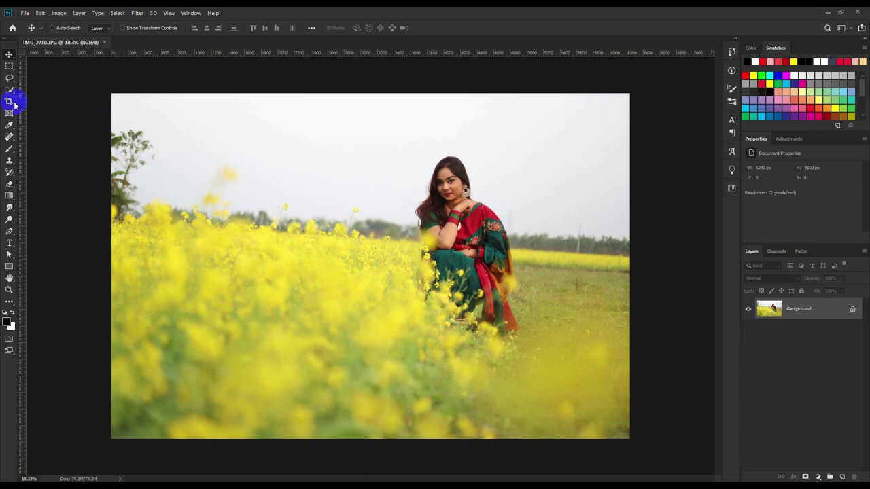
- Clear the 16:9 crop ratio and rotate the photo about 2.5° to level the horizon
click(14, 104)
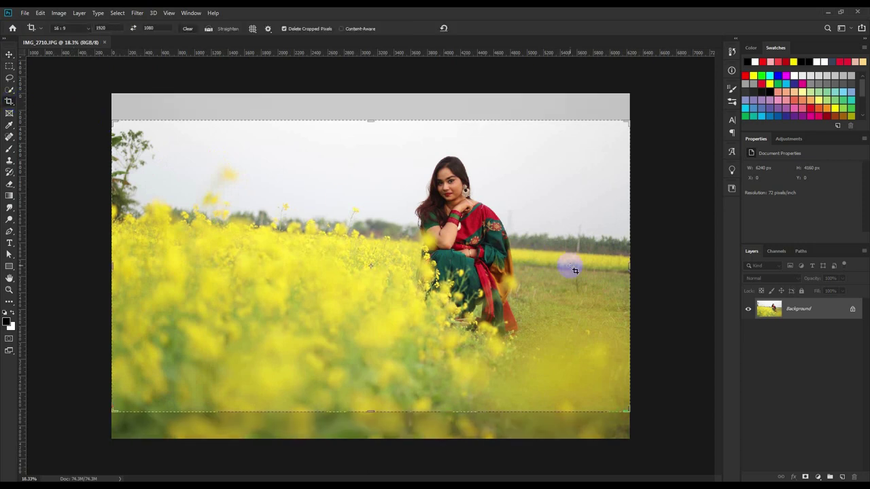
click(443, 30)
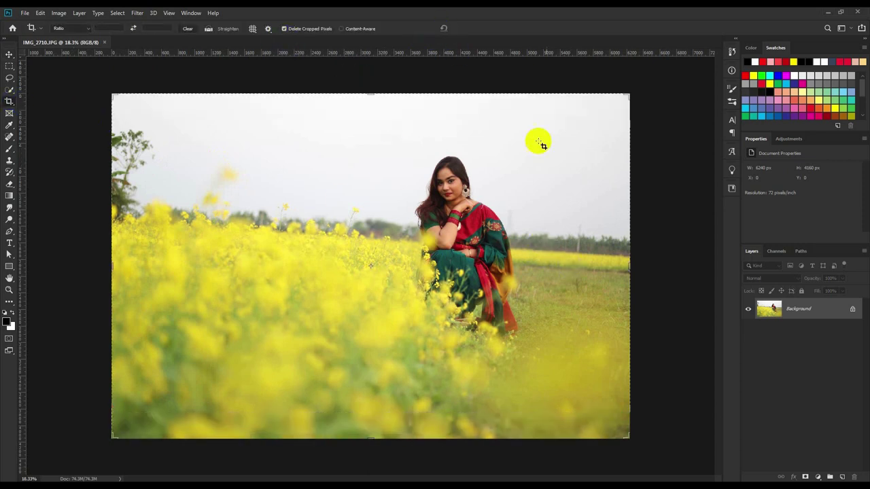
drag(657, 281, 666, 268)
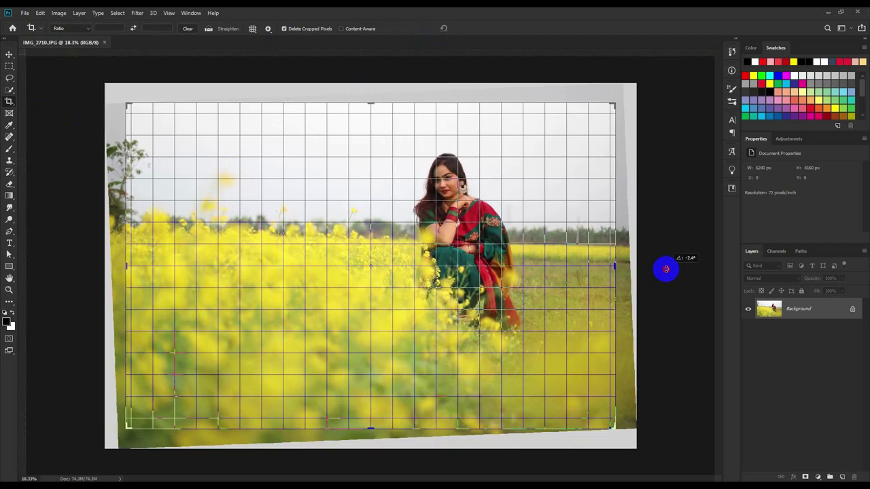
drag(666, 269, 668, 263)
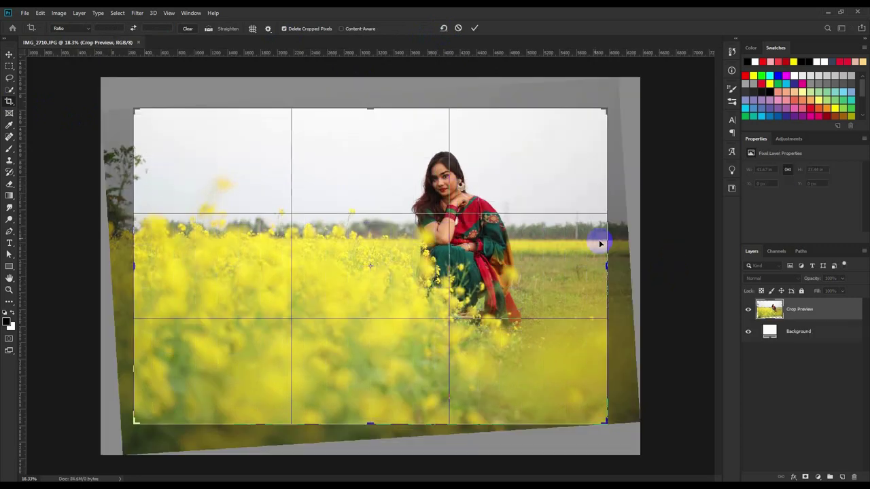
- Trim all four crop edges inward and commit the straightened 5904 × 3567 px crop
drag(368, 111, 369, 117)
drag(369, 423, 421, 417)
drag(606, 265, 620, 265)
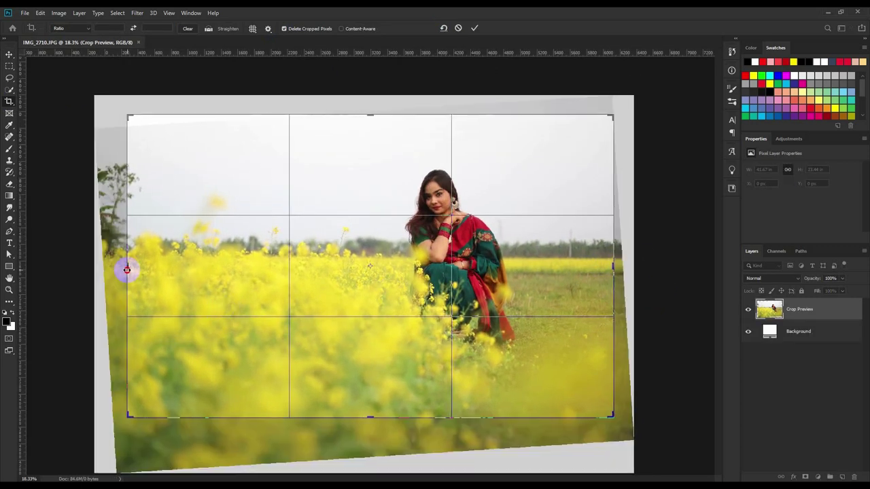
drag(127, 268, 122, 270)
drag(451, 229, 476, 224)
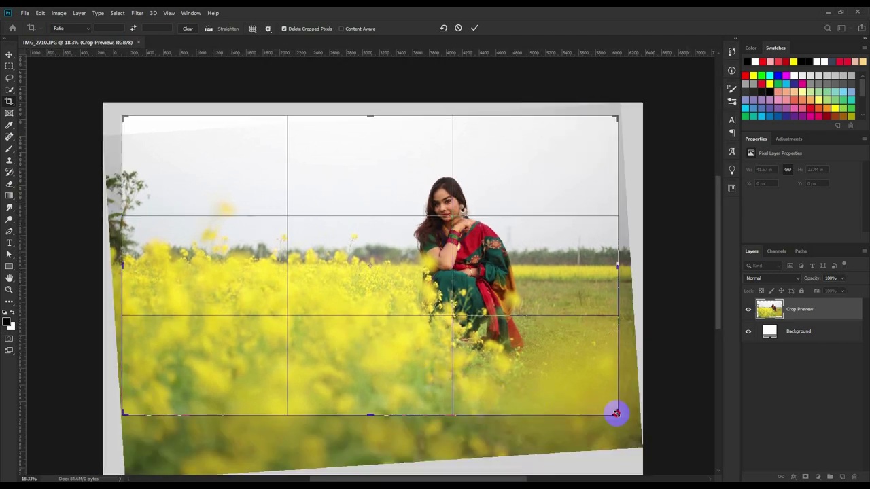
drag(615, 412, 611, 413)
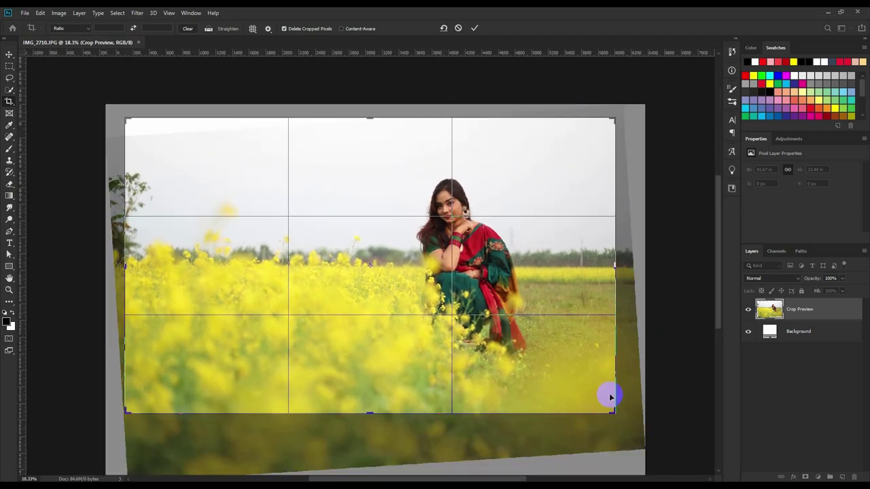
click(474, 30)
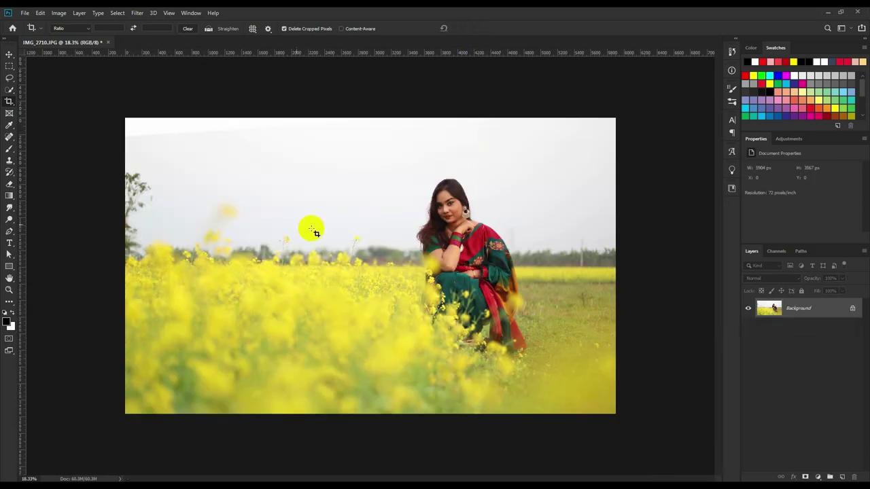
drag(66, 179, 66, 179)
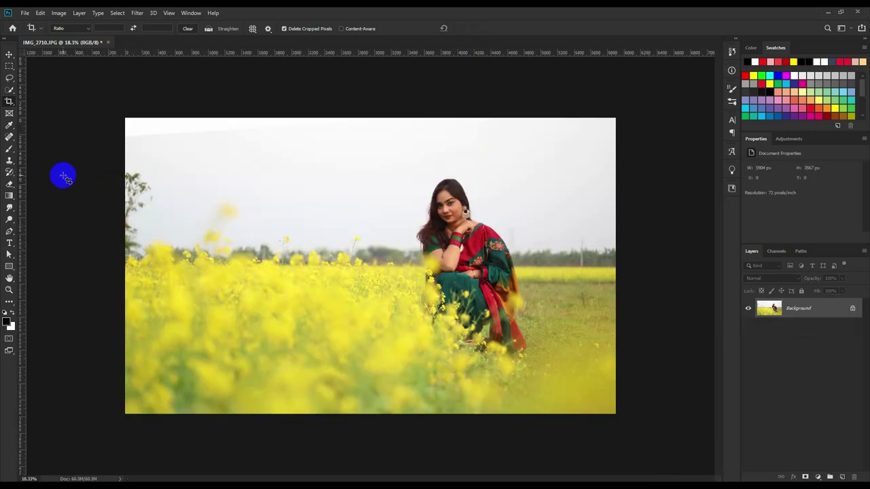
- Switch to the Spot Healing Brush and zoom in on the woman's face and neck
click(13, 58)
click(54, 13)
click(81, 57)
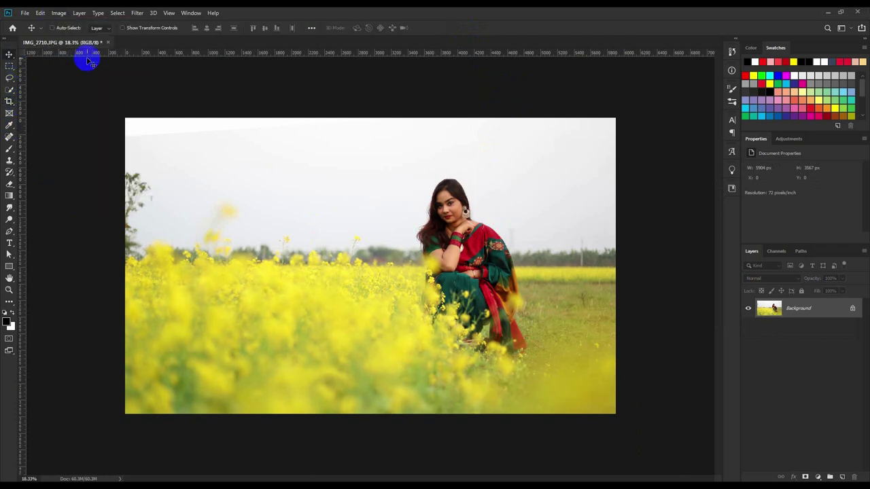
click(10, 136)
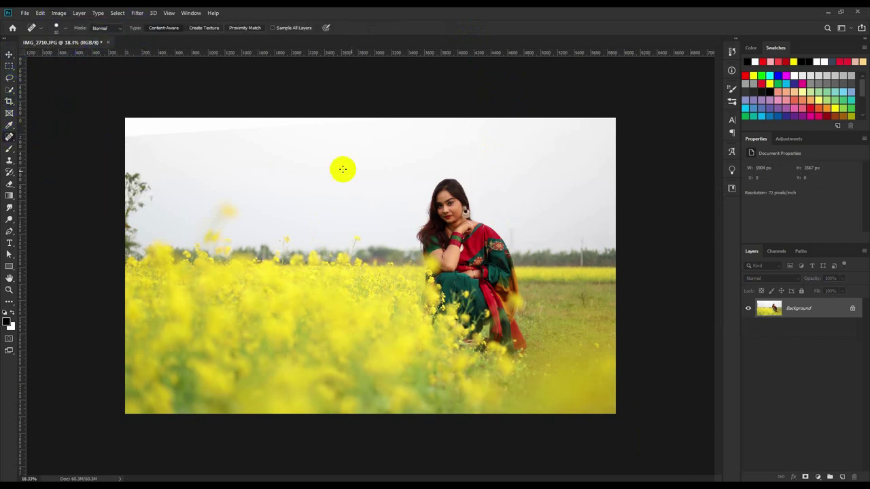
scroll(401, 173, up, 5)
scroll(483, 187, up, 2)
scroll(496, 199, up, 2)
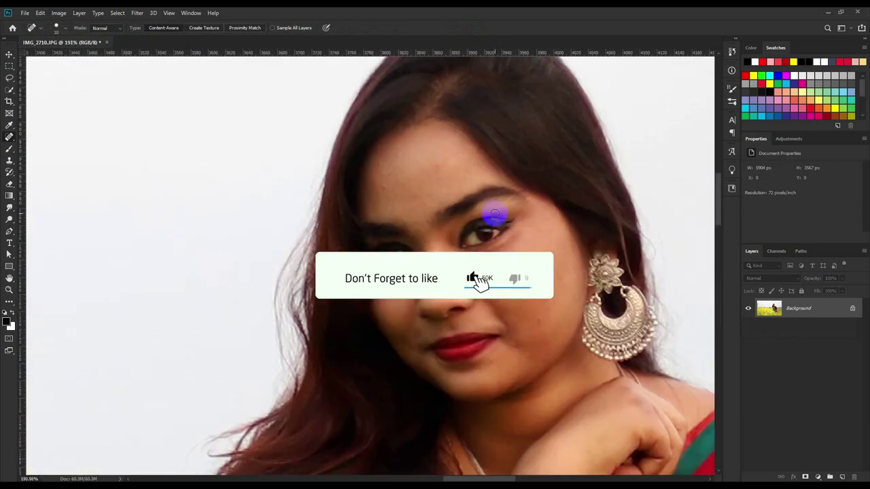
scroll(488, 198, up, 1)
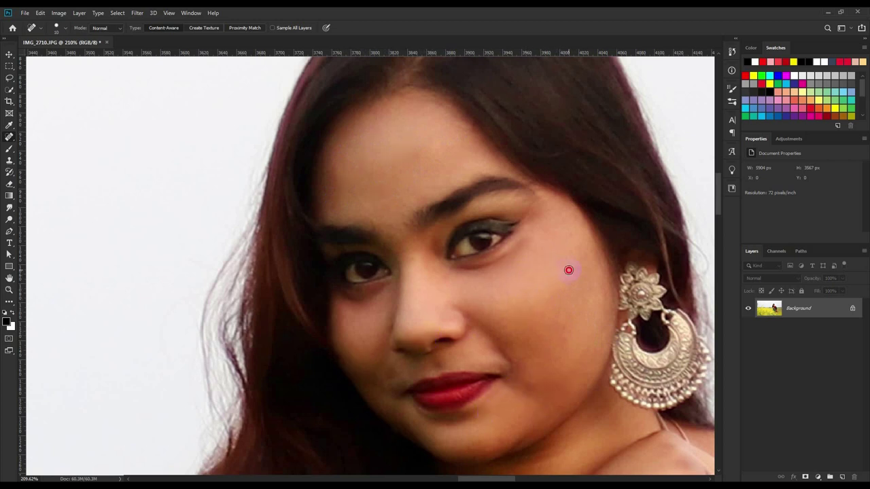
drag(533, 358, 440, 269)
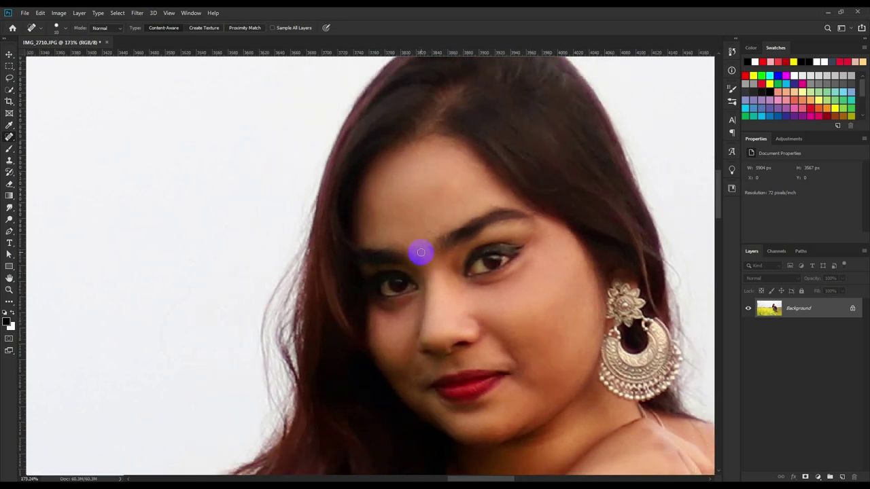
scroll(524, 219, down, 3)
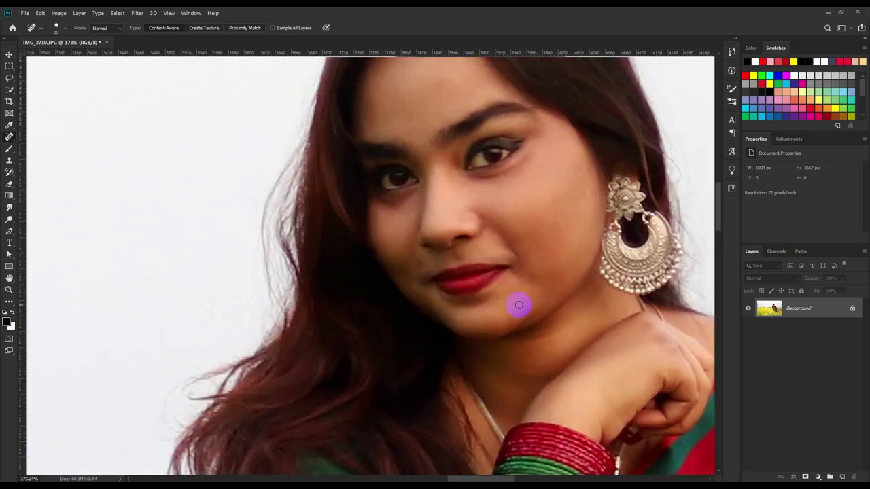
- Run Filter > Imagenomic > Portraiture with its Smoothing: Normal preset on the photo
click(136, 14)
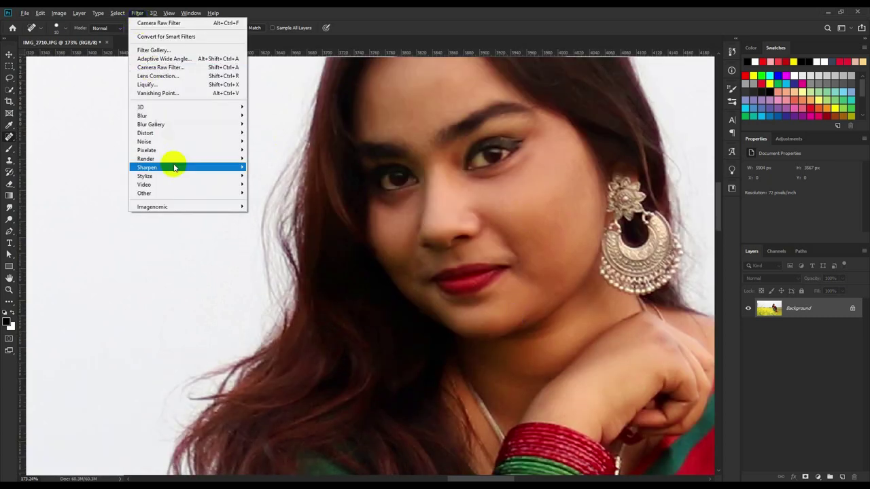
click(262, 209)
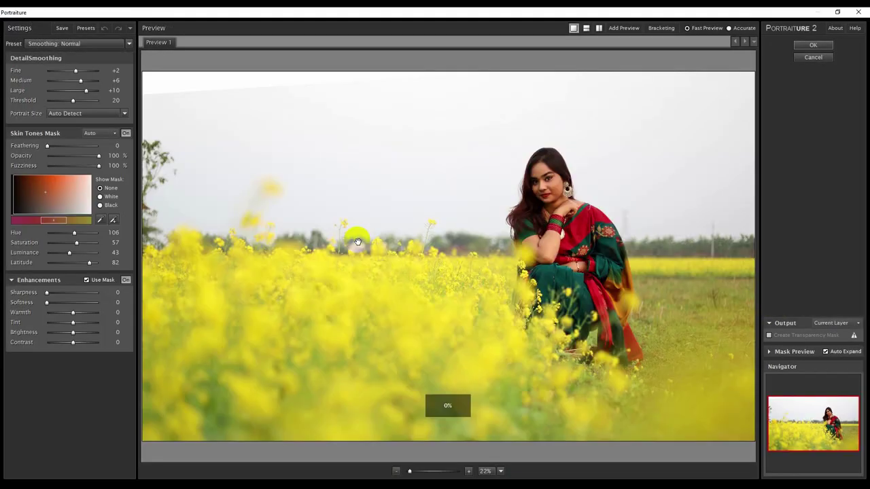
click(809, 47)
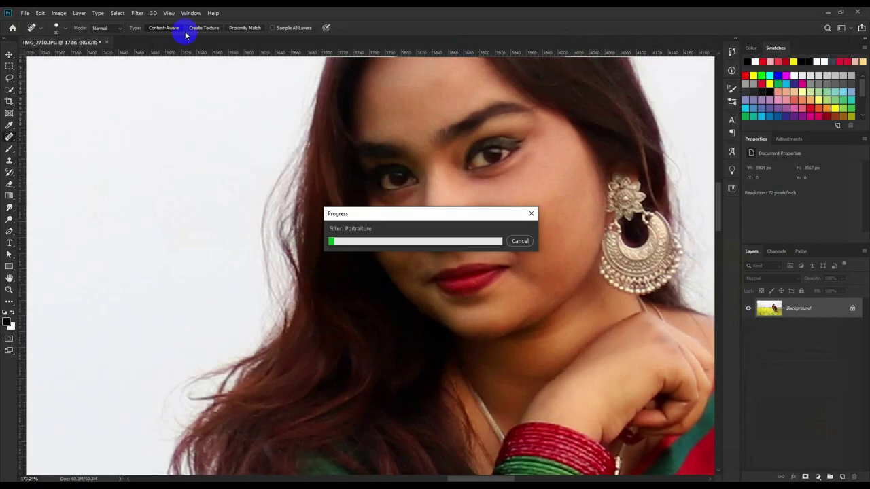
click(140, 13)
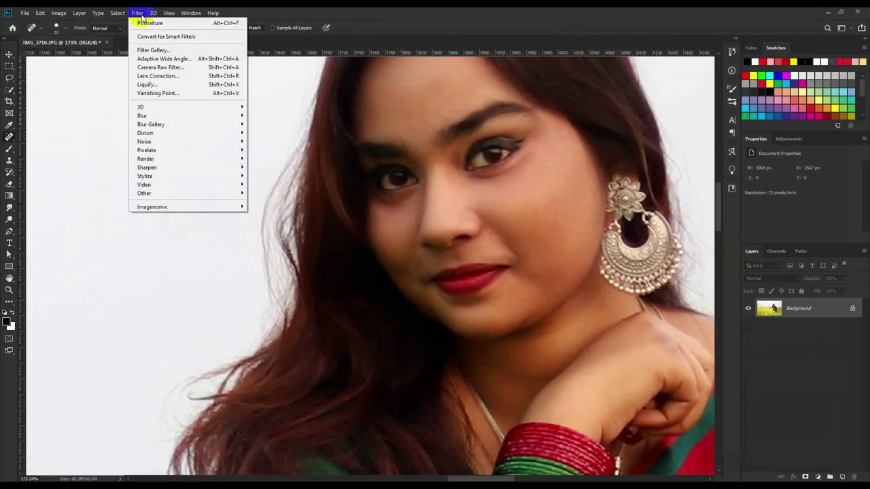
- Grade in Camera Raw Filter: Highlights -67, Shadows +30, Whites +12, Blacks -24, Texture +10, Clarity +4
click(176, 67)
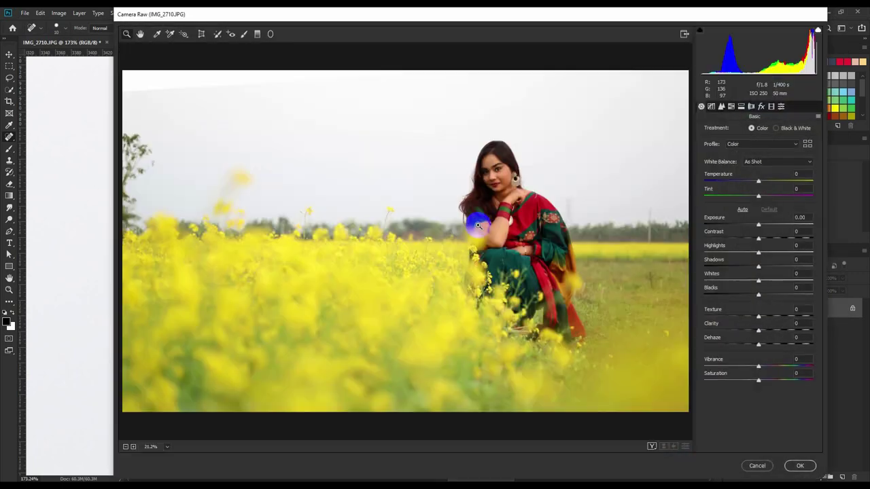
drag(759, 253, 729, 255)
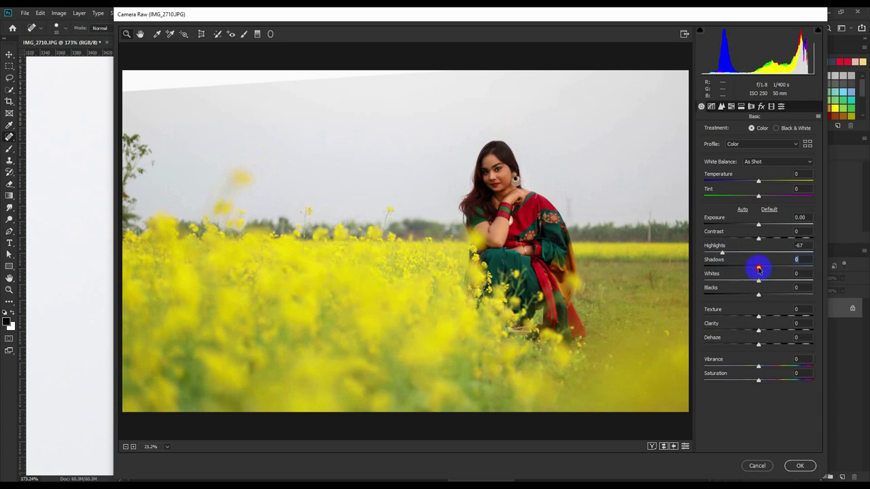
drag(767, 267, 776, 268)
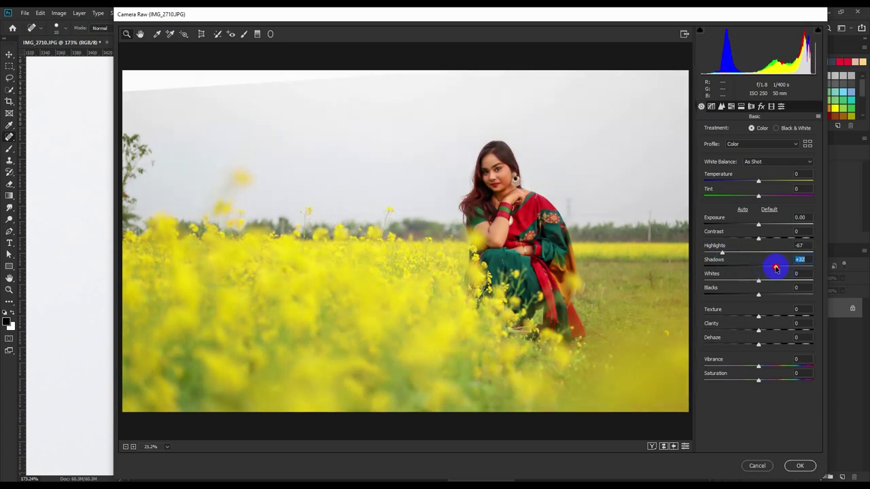
mouse_move(768, 281)
mouse_down()
mouse_move(744, 282)
mouse_move(767, 279)
mouse_move(786, 293)
mouse_move(711, 297)
mouse_move(747, 295)
mouse_up()
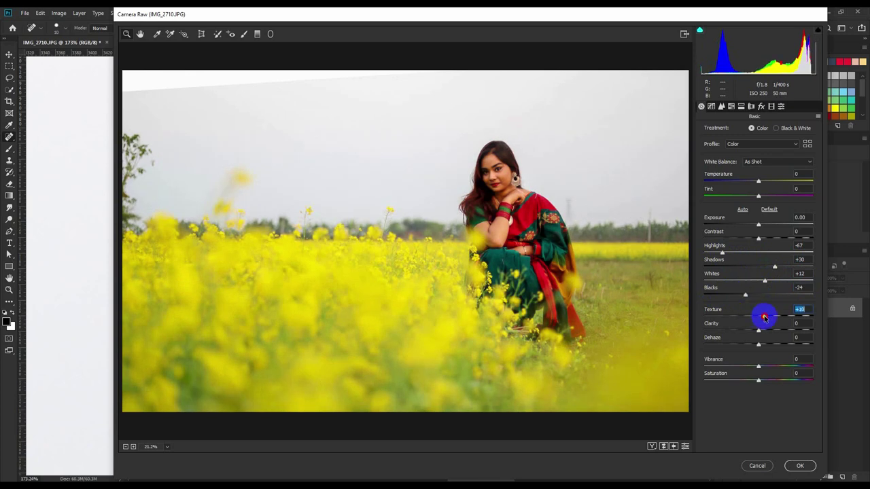
drag(760, 331, 772, 331)
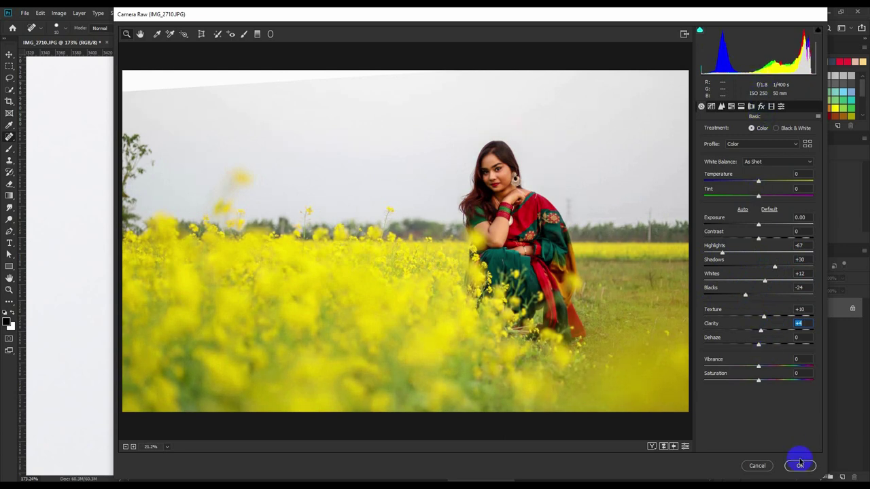
click(800, 466)
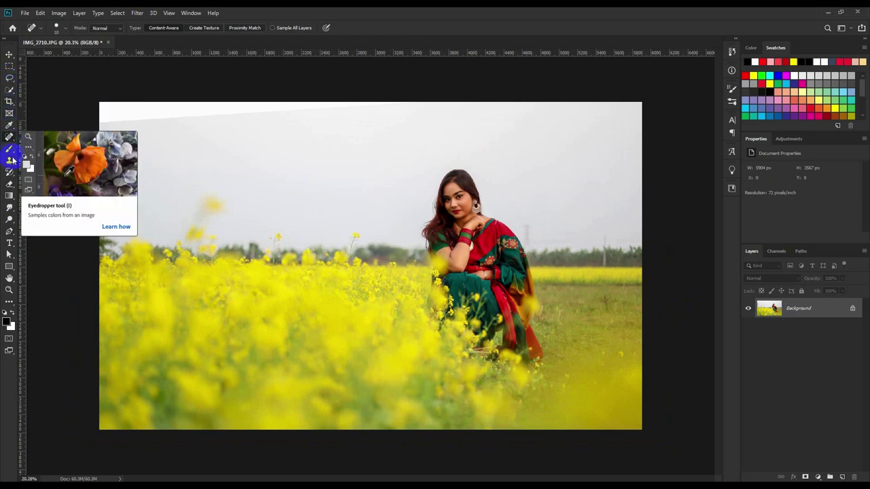
- Draw a closed Pen path over the woman's head and shoulder, then turn it into a selection
click(9, 232)
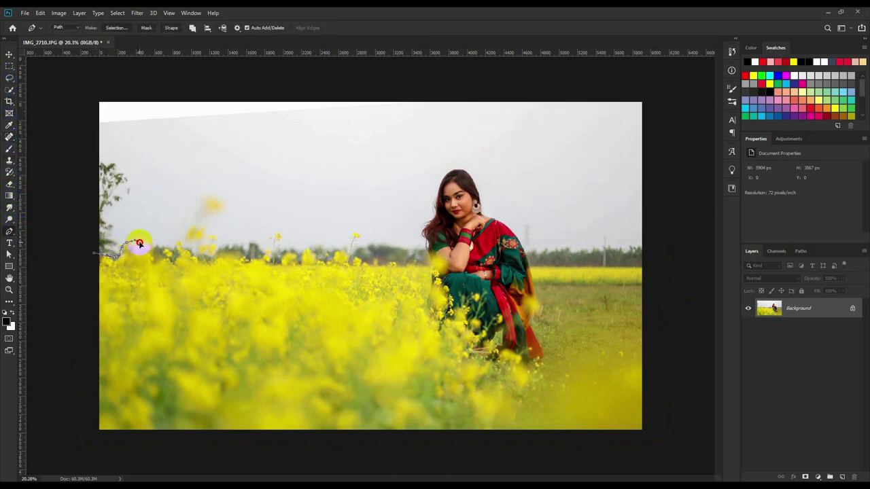
scroll(420, 257, up, 3)
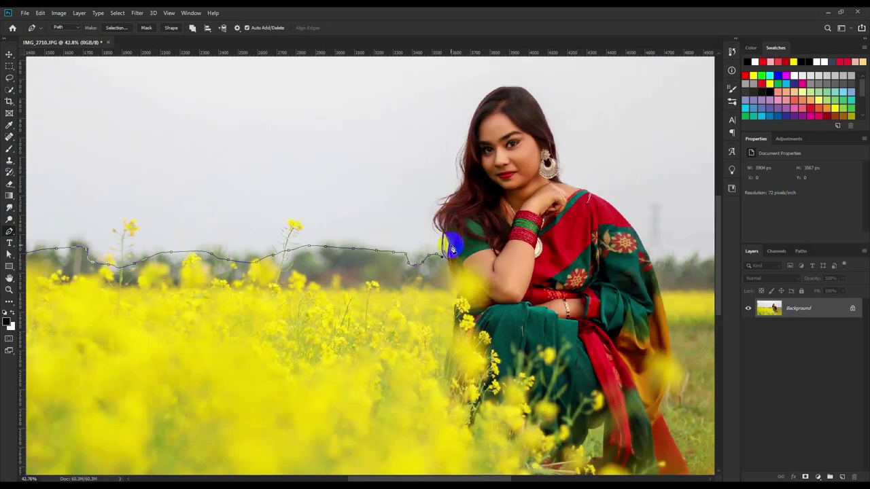
mouse_move(463, 187)
mouse_down()
mouse_move(530, 89)
mouse_move(558, 163)
mouse_up()
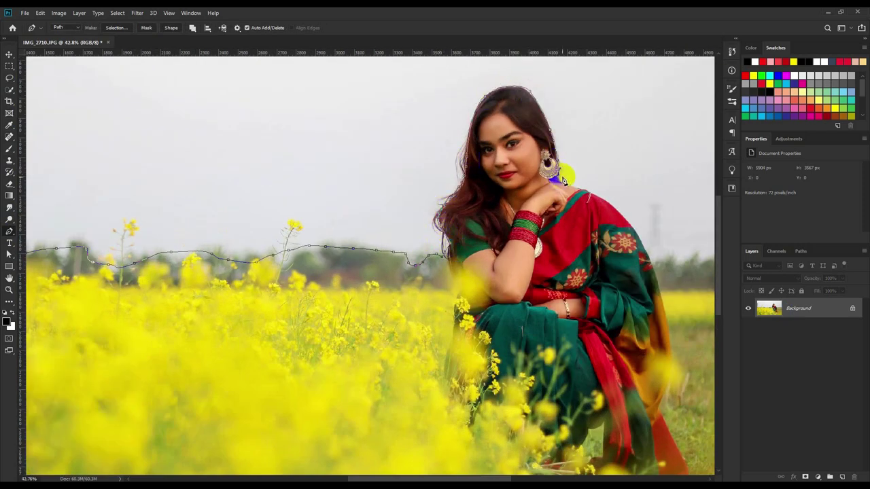
scroll(563, 180, up, 4)
drag(626, 219, 496, 213)
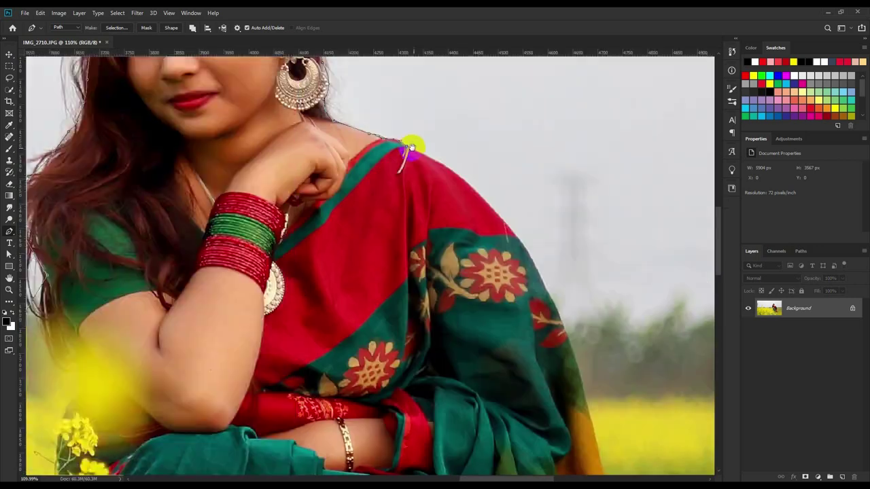
scroll(573, 354, down, 7)
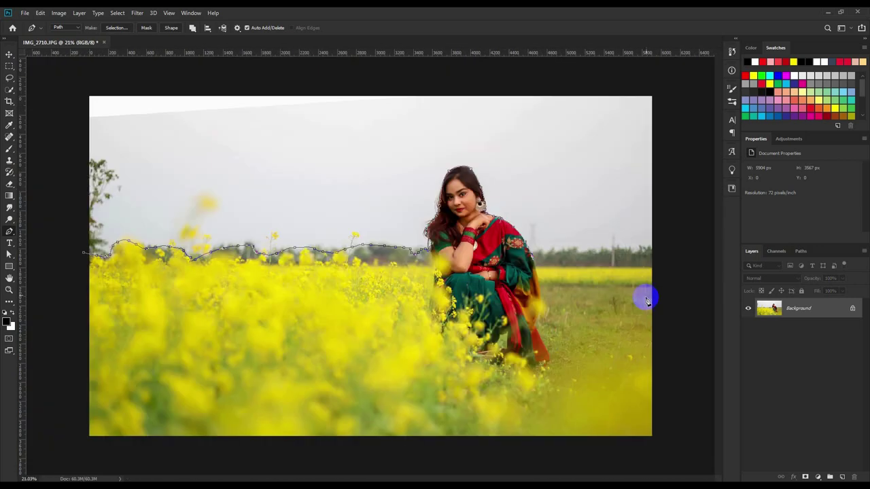
right_click(231, 194)
click(279, 232)
mouse_move(573, 354)
mouse_down()
mouse_move(82, 252)
mouse_move(87, 237)
mouse_move(170, 248)
mouse_move(508, 172)
mouse_move(575, 247)
mouse_move(683, 237)
mouse_move(612, 231)
mouse_move(533, 176)
mouse_up()
- Confirm the field selection, add it as a layer mask, and enter Select and Mask
key(Return)
key(ctrl+0)
click(805, 478)
right_click(788, 308)
click(793, 378)
- Refine the blurry flower edges along the horizon with a smaller Refine Edge Brush
scroll(532, 177, up, 6)
key(bracketleft)
key(bracketleft)
key(bracketleft)
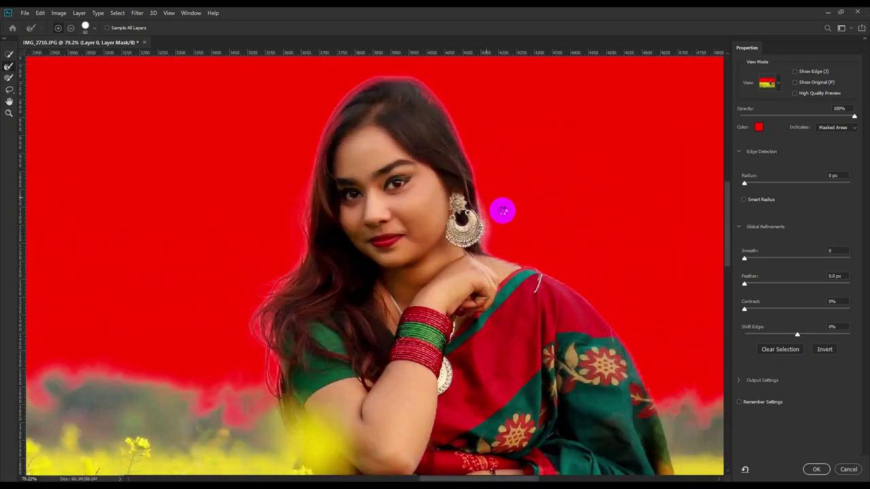
scroll(359, 297, down, 5)
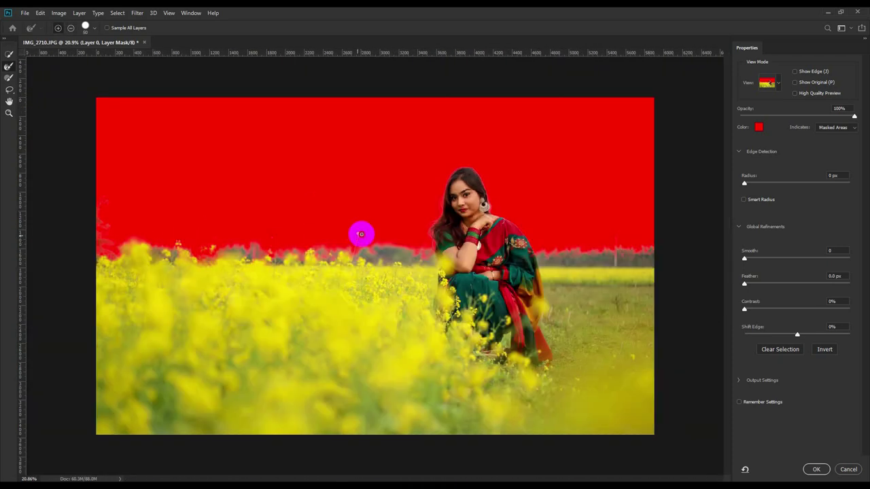
mouse_move(354, 265)
mouse_down()
mouse_move(266, 239)
mouse_move(169, 225)
mouse_move(384, 221)
mouse_up()
- Apply the refined mask, convert the layer to a Smart Object, then rasterize it
click(818, 470)
right_click(815, 309)
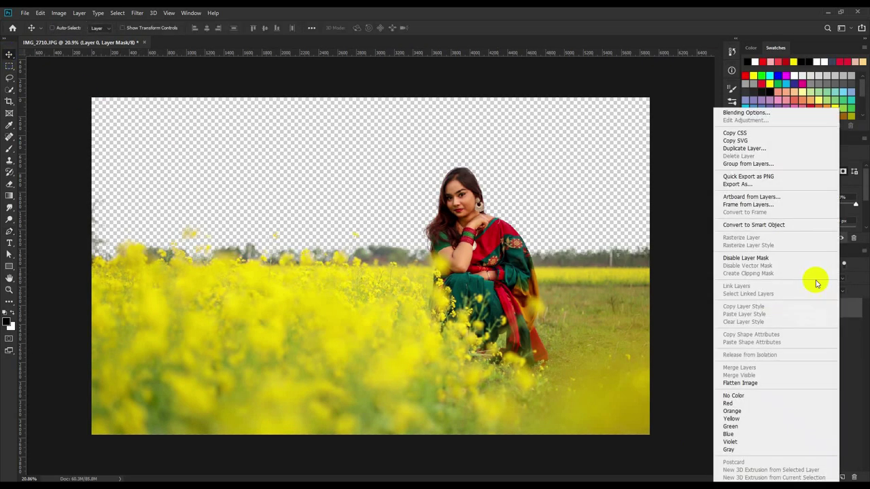
click(795, 226)
right_click(834, 311)
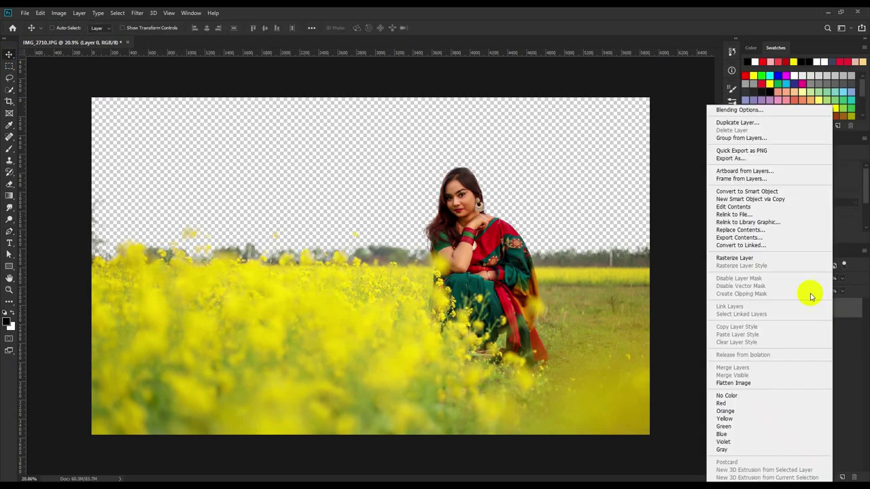
click(746, 259)
- Alt-drag a copy of the field layer right and add an empty layer mask to it
mouse_move(288, 324)
mouse_down()
mouse_move(553, 326)
mouse_move(529, 352)
mouse_move(518, 315)
mouse_up()
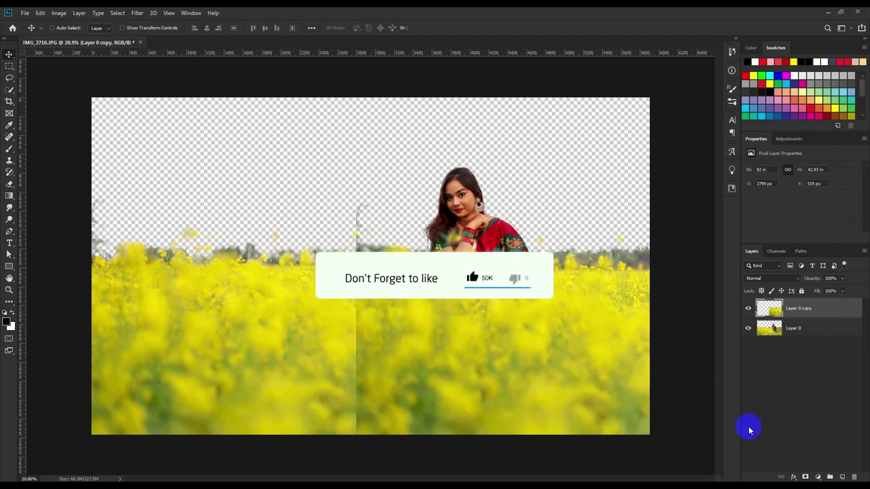
click(805, 477)
click(10, 148)
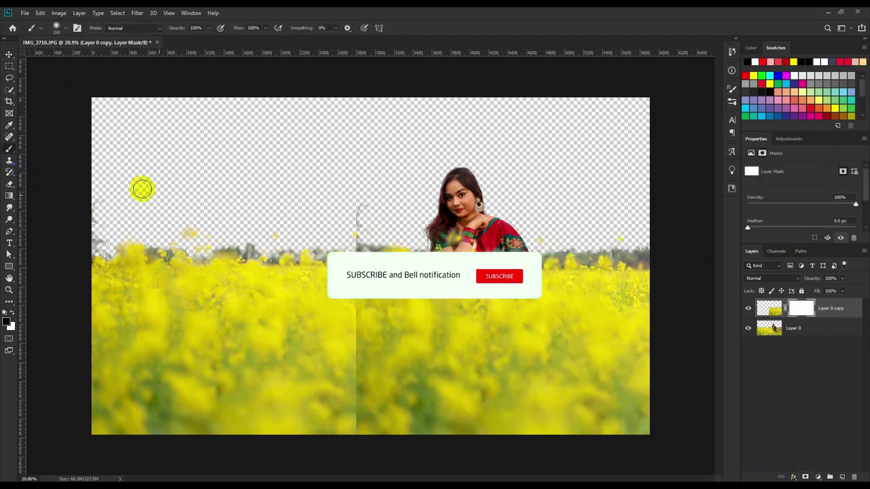
right_click(371, 240)
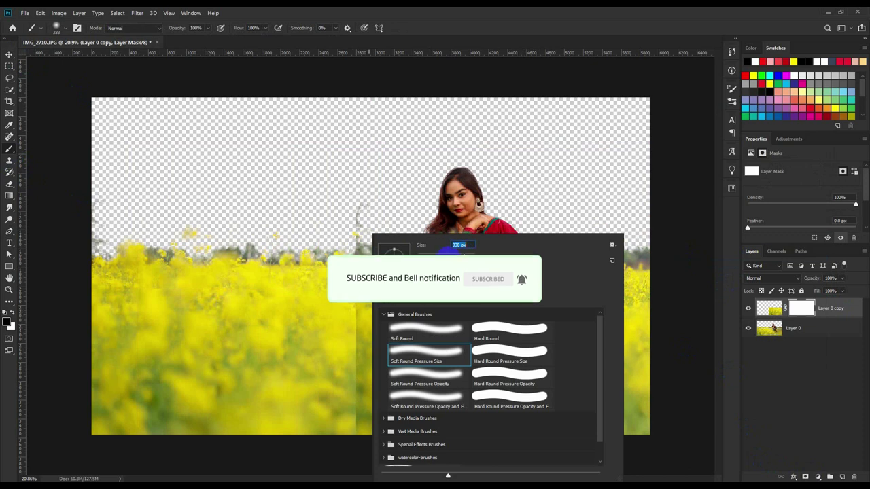
- Paint the Layer 0 copy mask black with a soft round brush over the woman's lower body
click(351, 223)
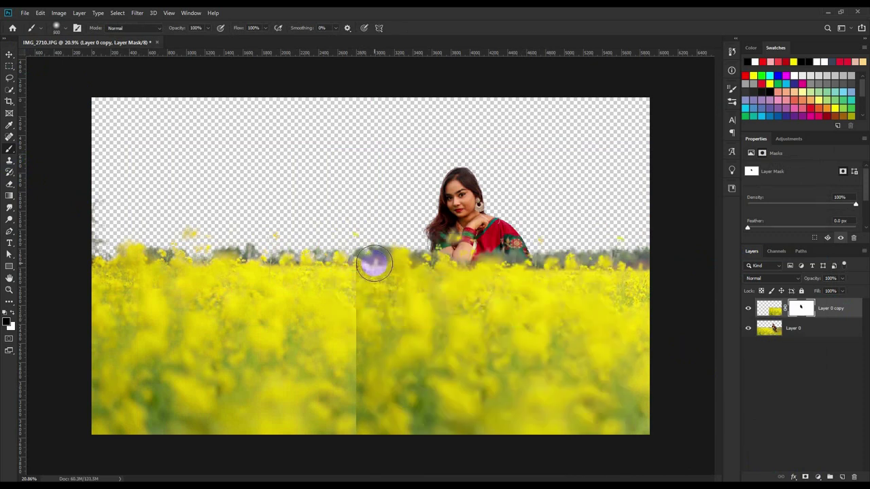
mouse_move(374, 263)
mouse_down()
mouse_move(361, 270)
mouse_move(412, 341)
mouse_move(402, 361)
mouse_move(428, 408)
mouse_move(442, 301)
mouse_move(500, 265)
mouse_move(506, 230)
mouse_move(505, 242)
mouse_move(466, 229)
mouse_move(491, 231)
mouse_up()
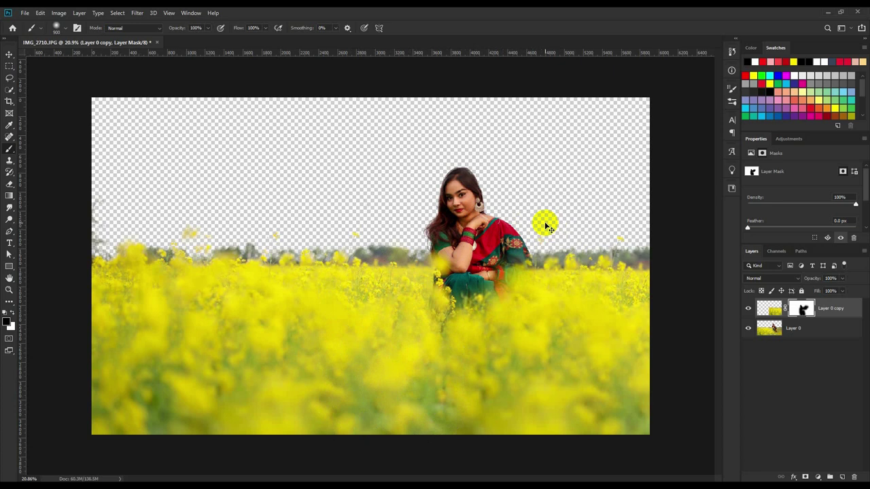
click(457, 223)
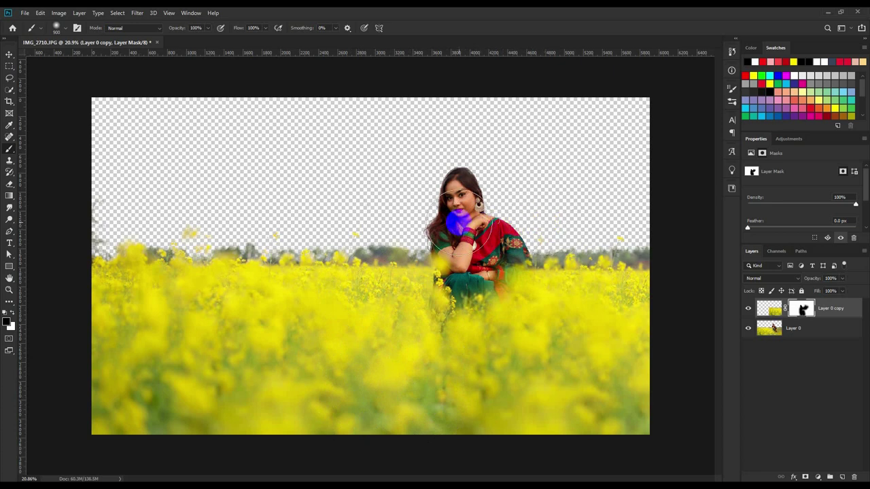
- Shift the copy layer about 177 px right, merge both field layers, and nudge the result left
click(9, 55)
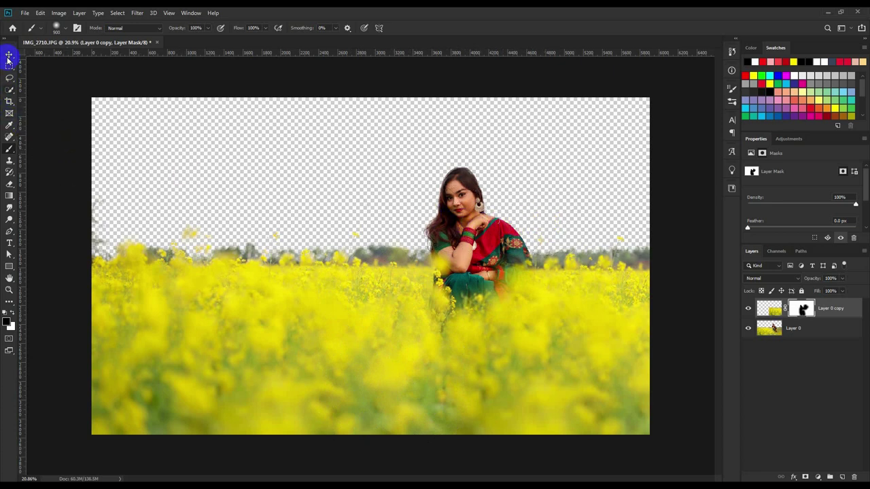
drag(492, 232, 535, 246)
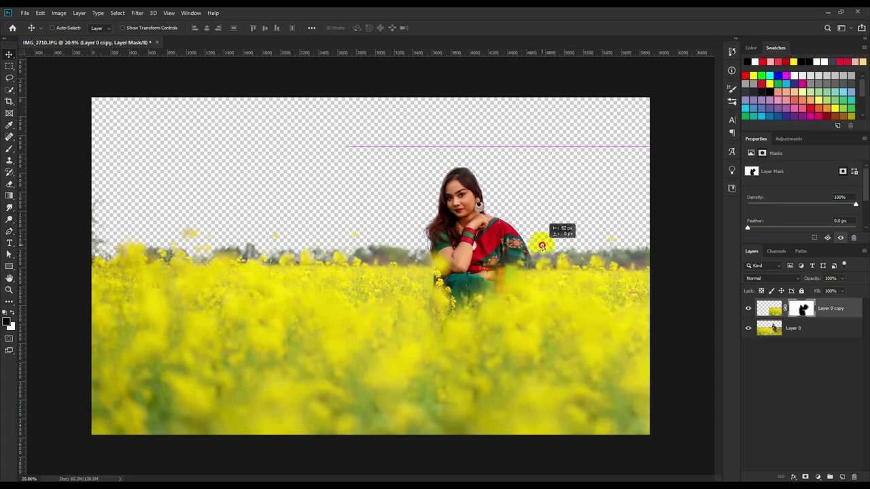
drag(534, 246, 542, 250)
shift+click(815, 329)
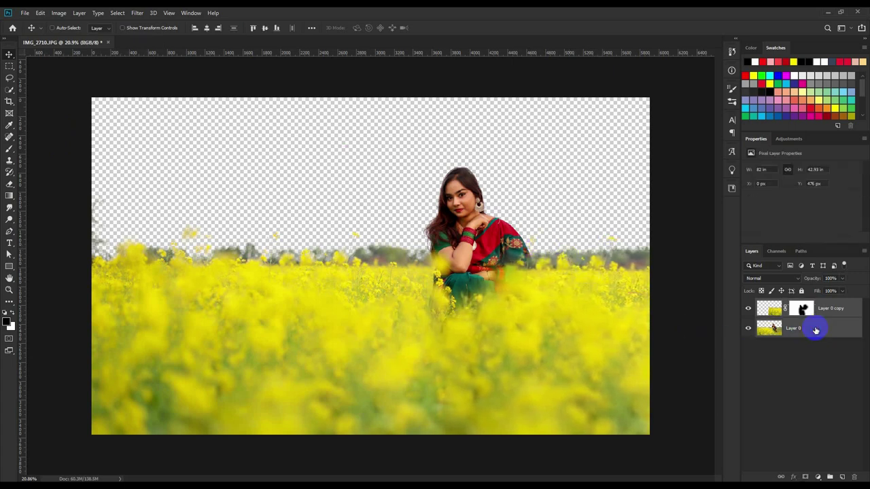
right_click(815, 329)
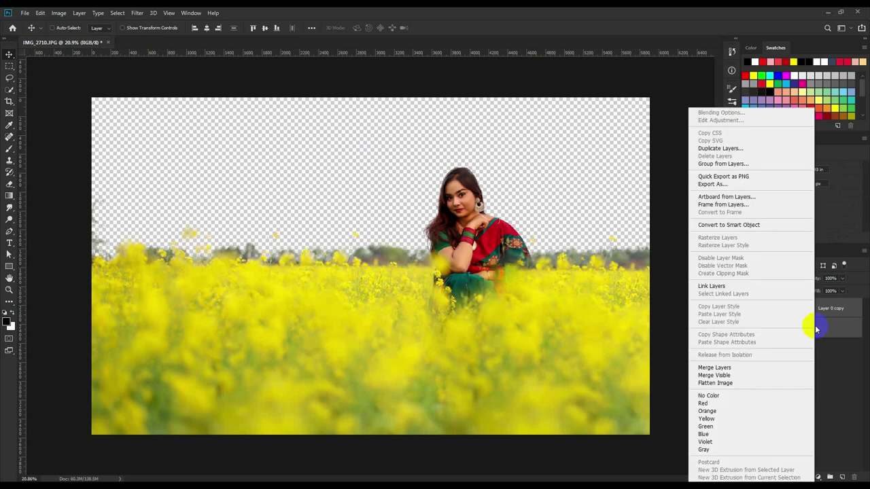
click(719, 368)
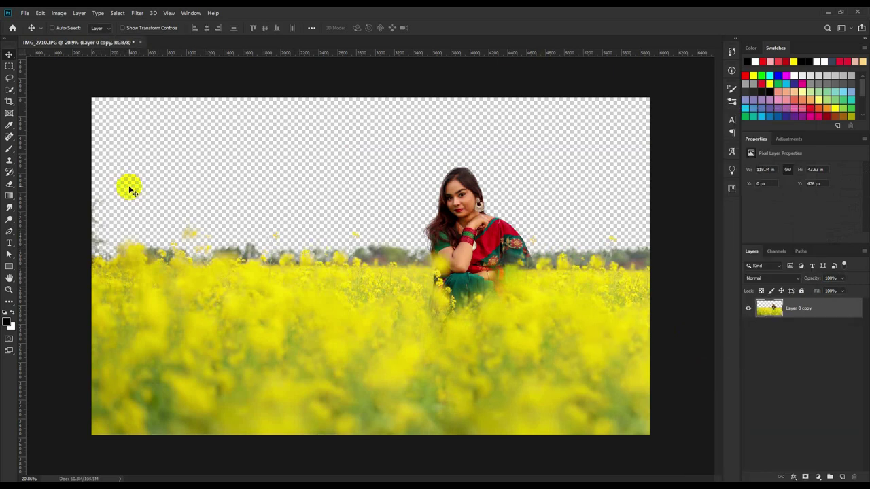
drag(327, 292, 313, 293)
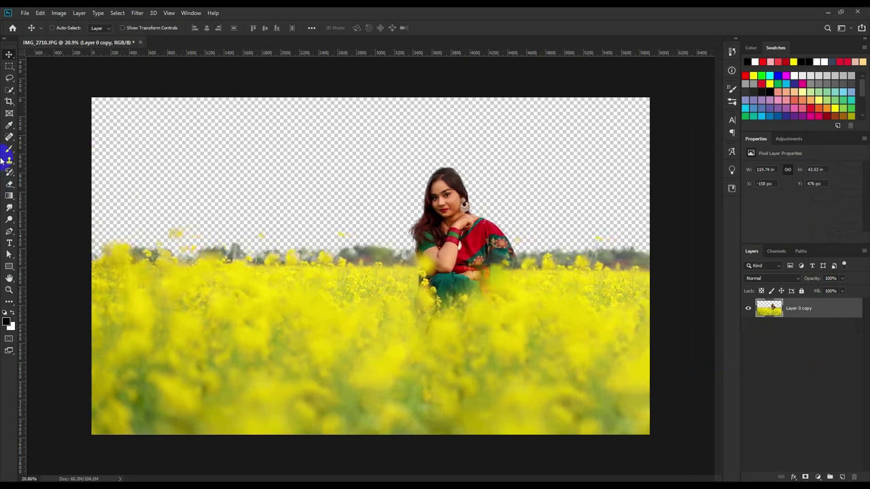
- Crop both sides of the canvas equally for a narrower frame
click(10, 100)
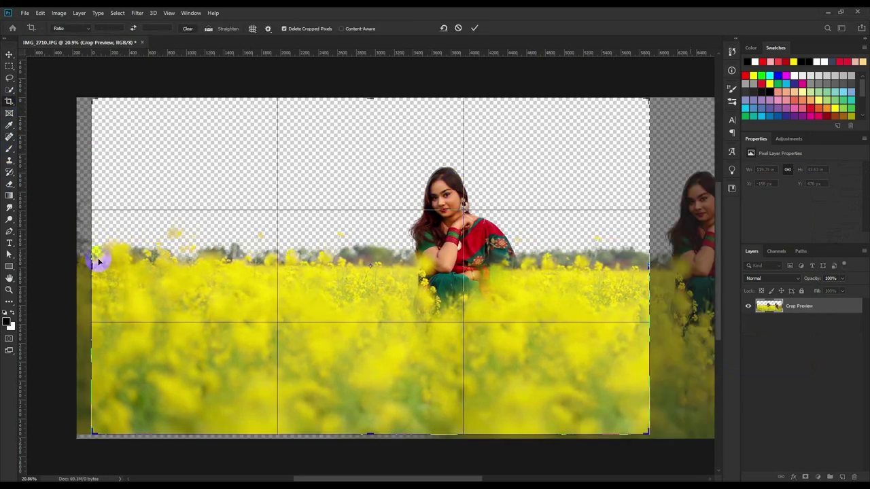
mouse_move(98, 262)
mouse_down()
mouse_move(130, 267)
mouse_move(122, 268)
mouse_up()
click(475, 29)
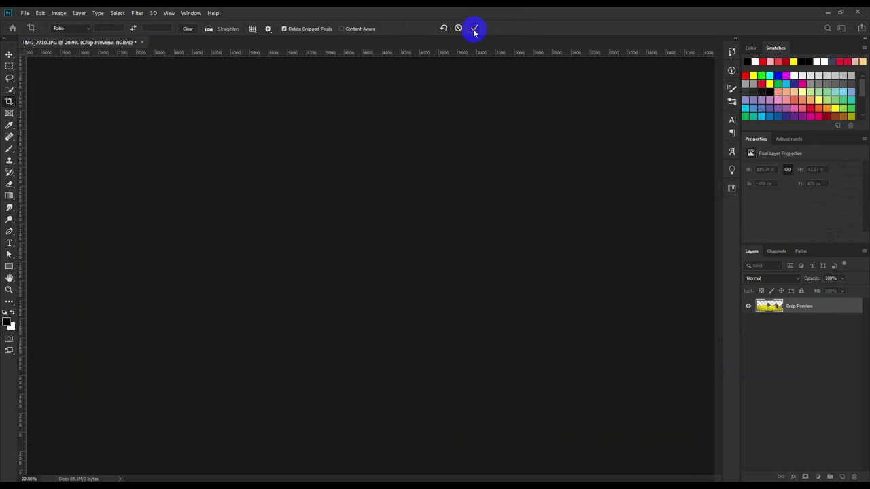
click(9, 56)
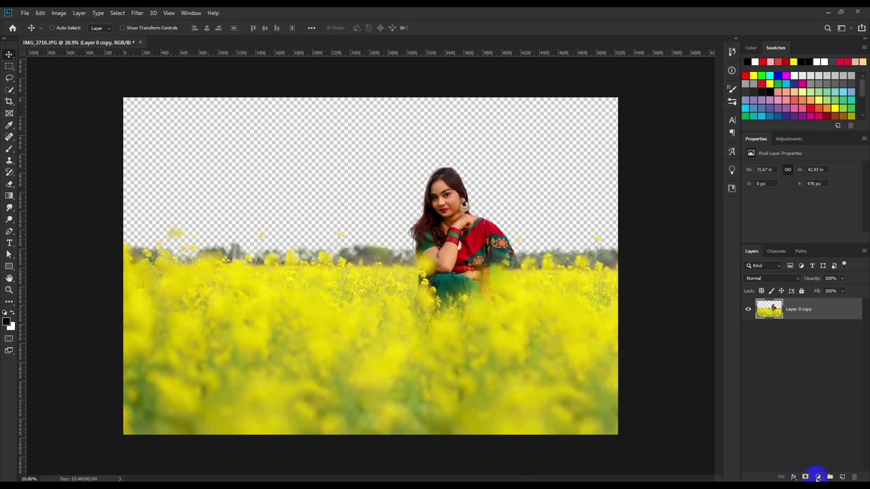
- Add a white Solid Color fill layer beneath the photo layer
click(817, 477)
click(815, 319)
drag(658, 246, 537, 135)
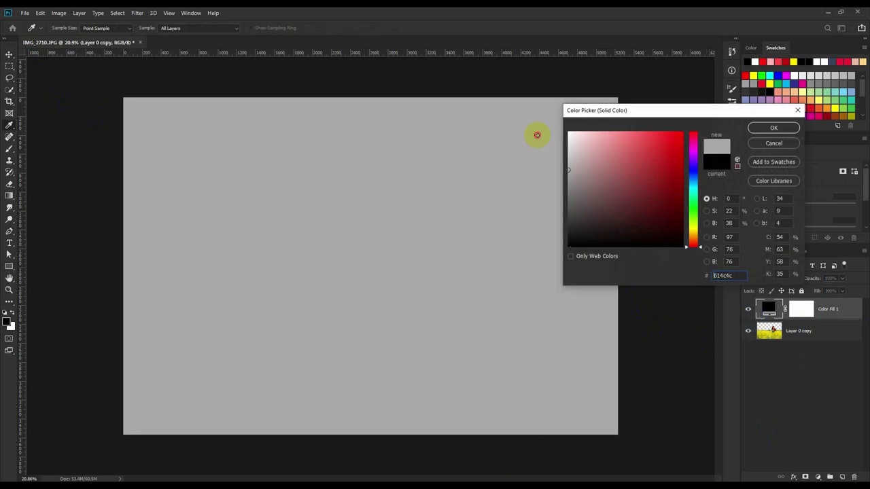
click(537, 135)
click(774, 128)
drag(829, 309, 837, 353)
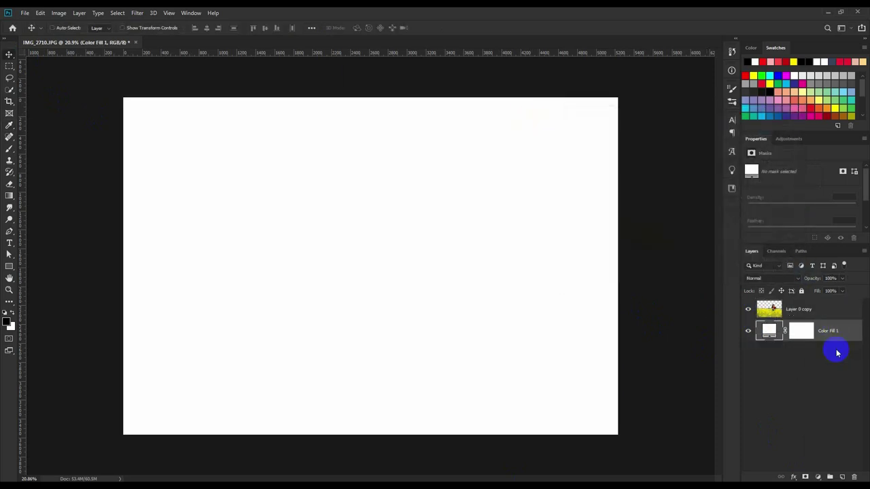
- Paste the pink-cloud sky as Layer 1, scale it to fill the sky area, and lower the field layer
key(ctrl+v)
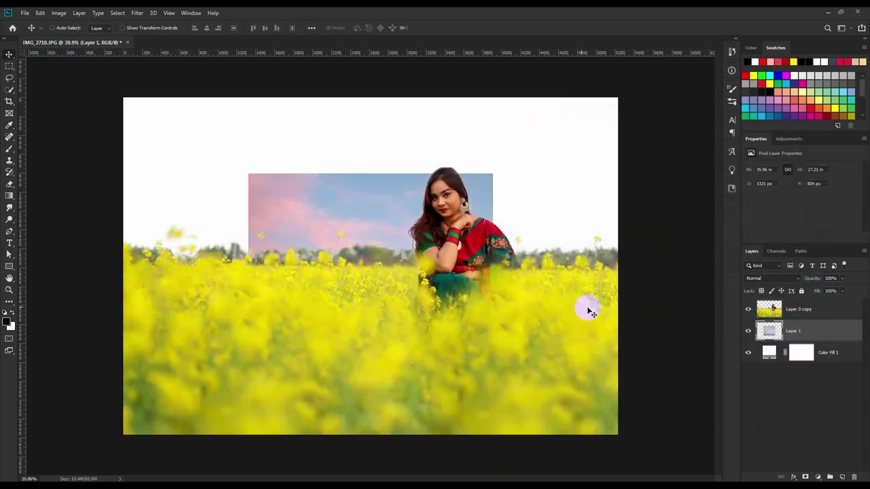
drag(490, 266, 367, 221)
mouse_move(363, 278)
mouse_down()
mouse_move(597, 322)
mouse_move(618, 264)
mouse_move(618, 276)
mouse_up()
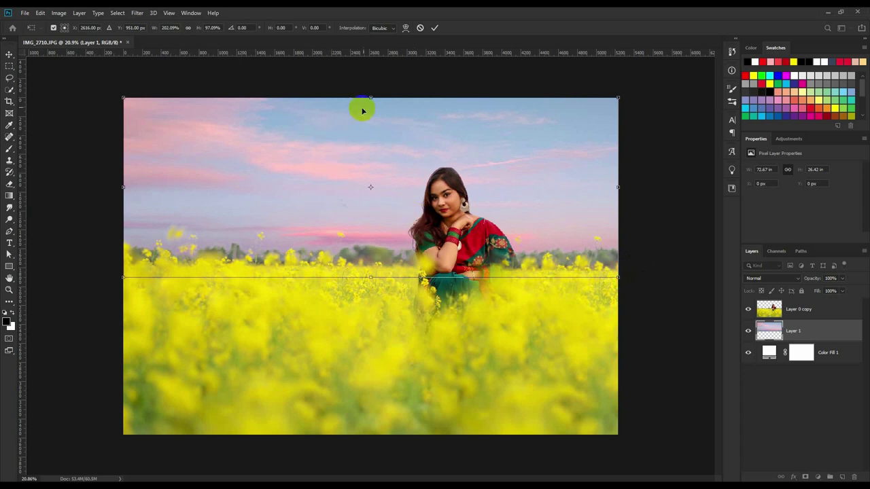
drag(370, 97, 372, 56)
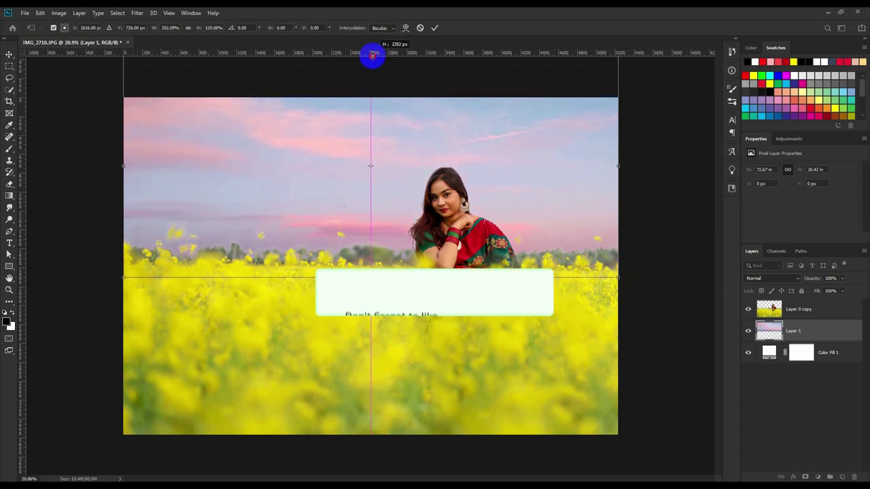
double_click(432, 149)
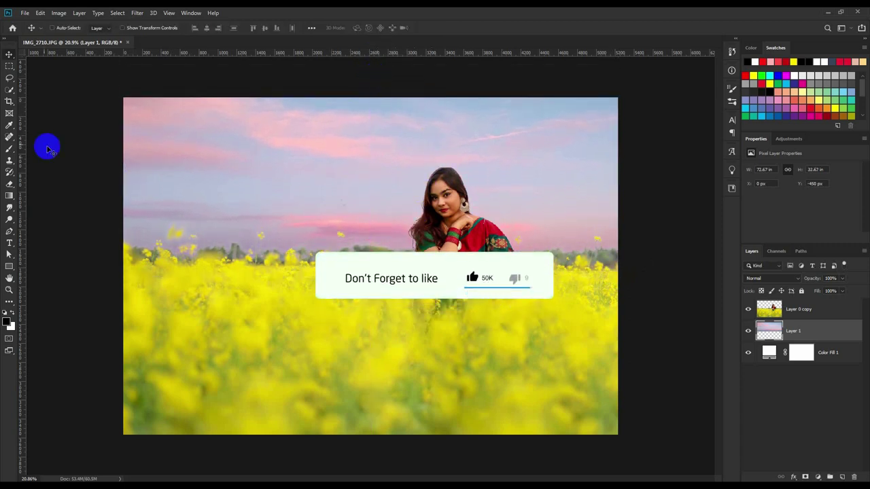
click(799, 309)
drag(615, 246, 604, 271)
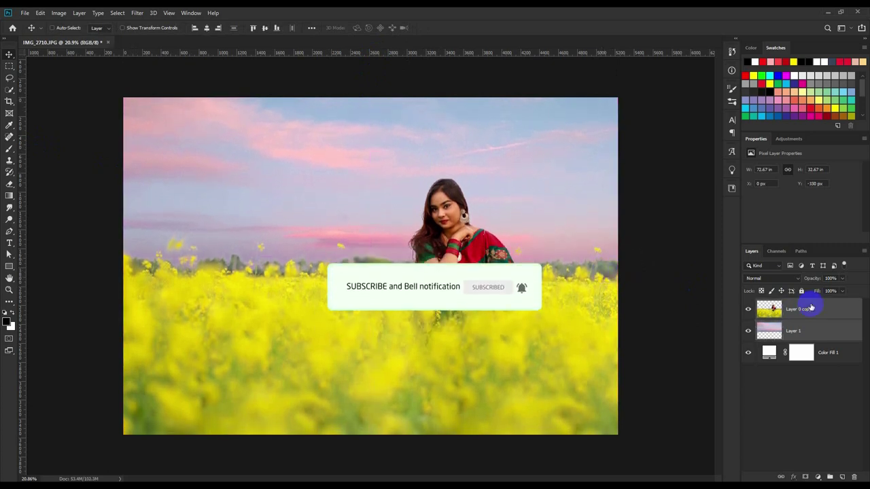
- Finish positioning the field layer and enlarge it to about 102%
click(809, 309)
key(ctrl+0)
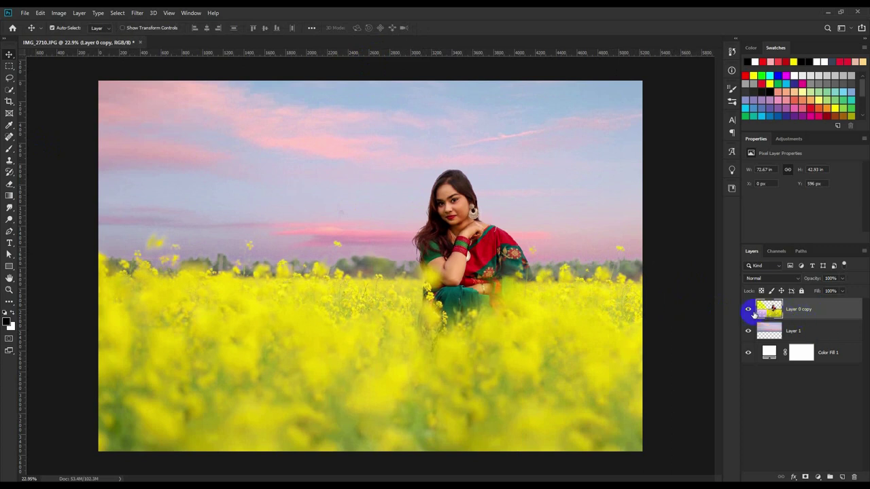
key(ctrl+t)
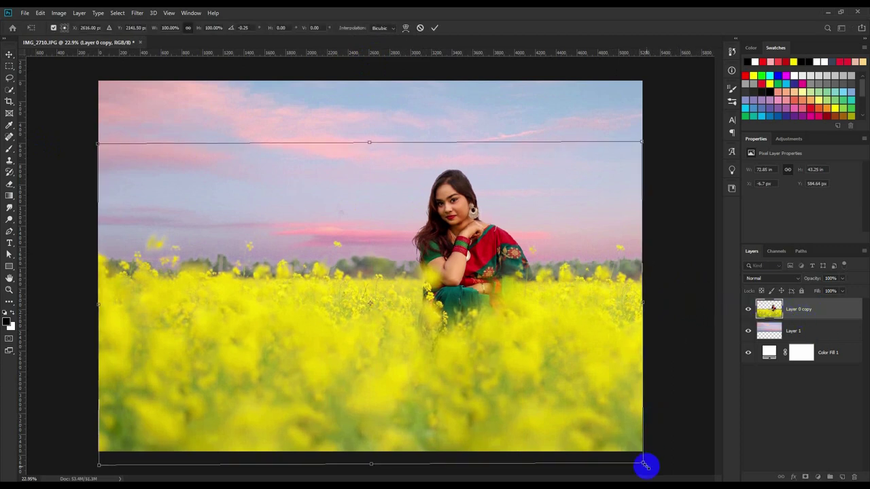
drag(642, 463, 650, 465)
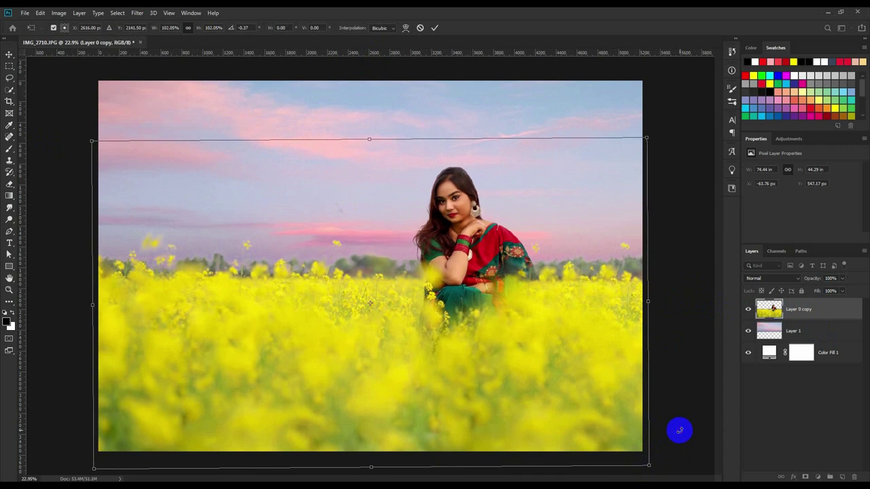
key(Return)
- Resize the image to 3000 px wide without cropping its framing
key(c)
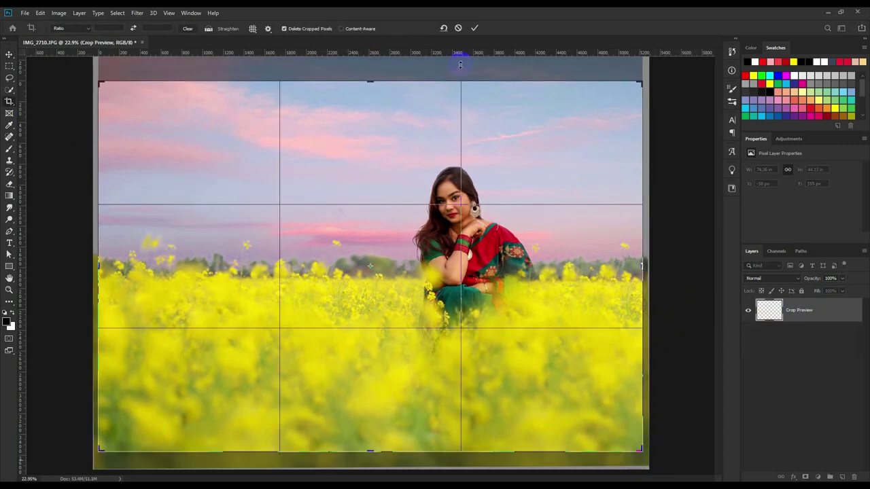
click(459, 29)
click(58, 13)
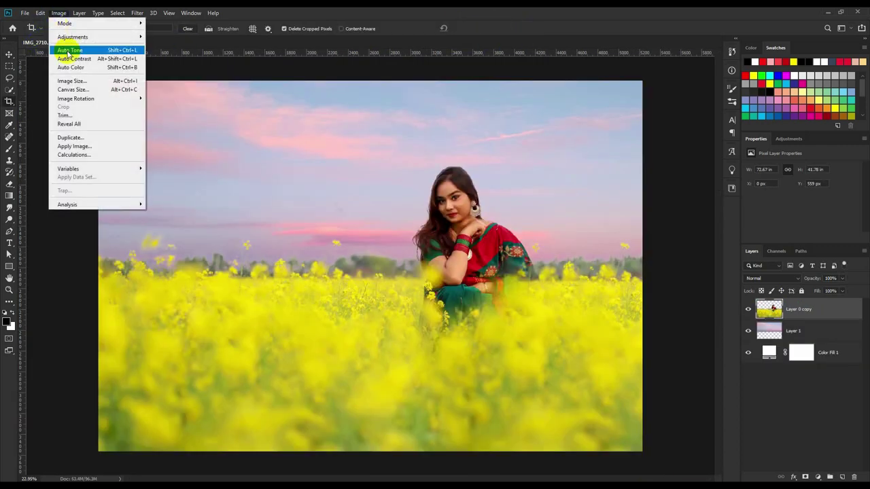
click(122, 82)
text(3)
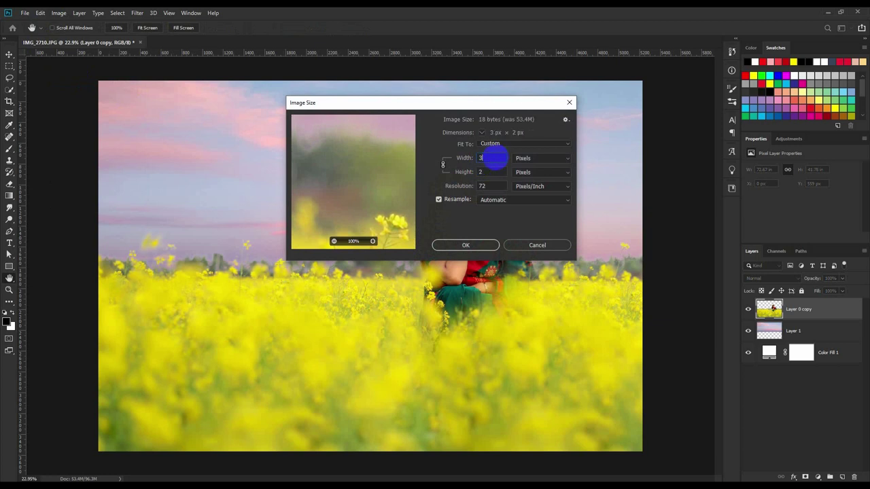
text(000)
click(477, 244)
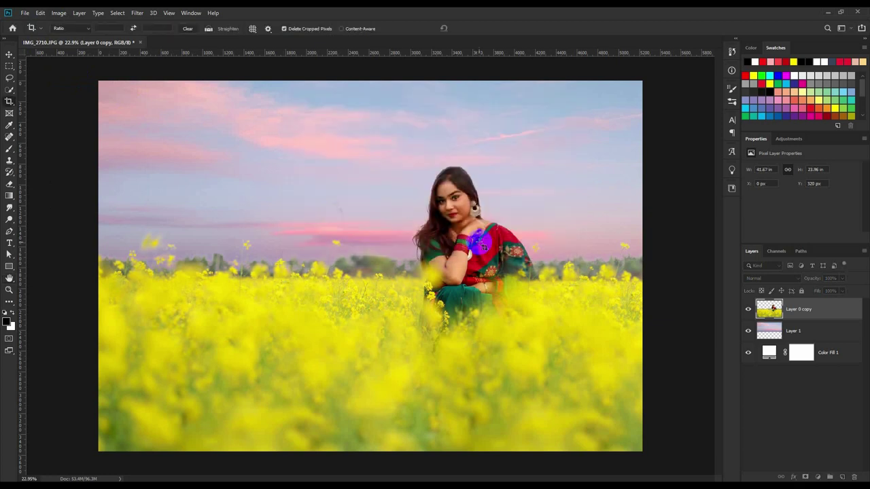
scroll(479, 245, up, 1)
scroll(479, 244, up, 1)
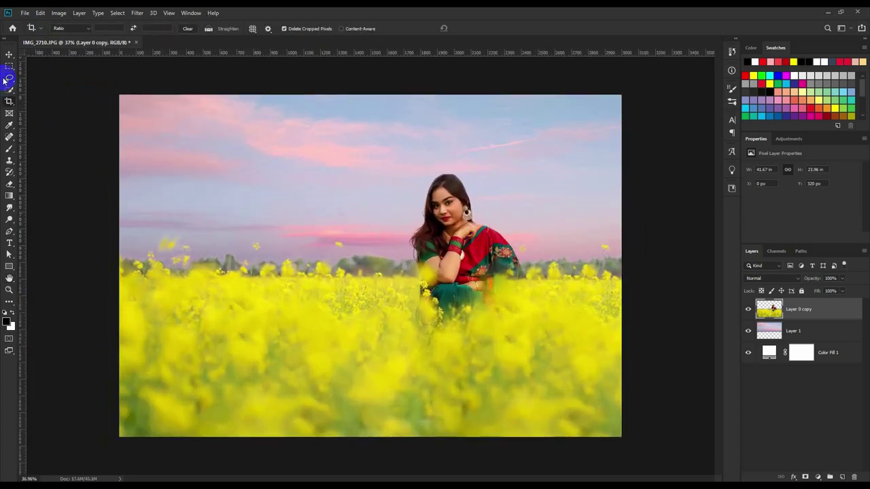
click(9, 54)
scroll(344, 226, up, 1)
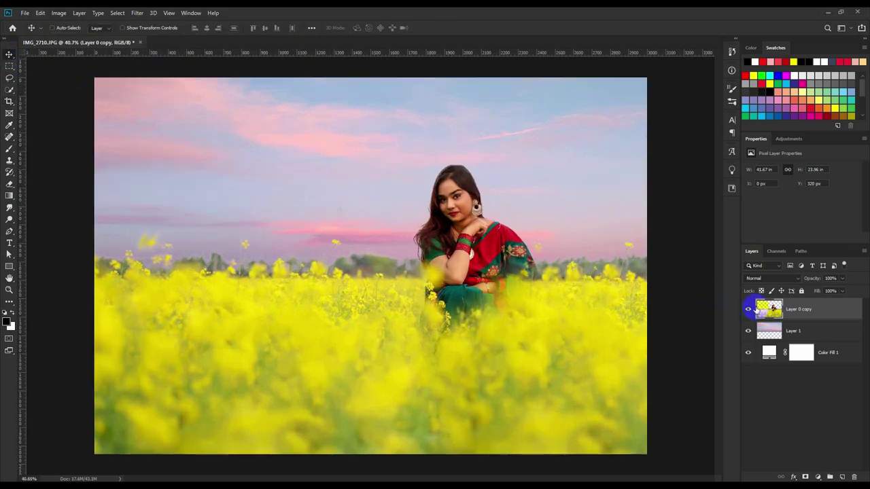
- In Camera Raw HSL, set Oranges luminance to +24 and Oranges saturation to about -23
click(137, 13)
click(156, 58)
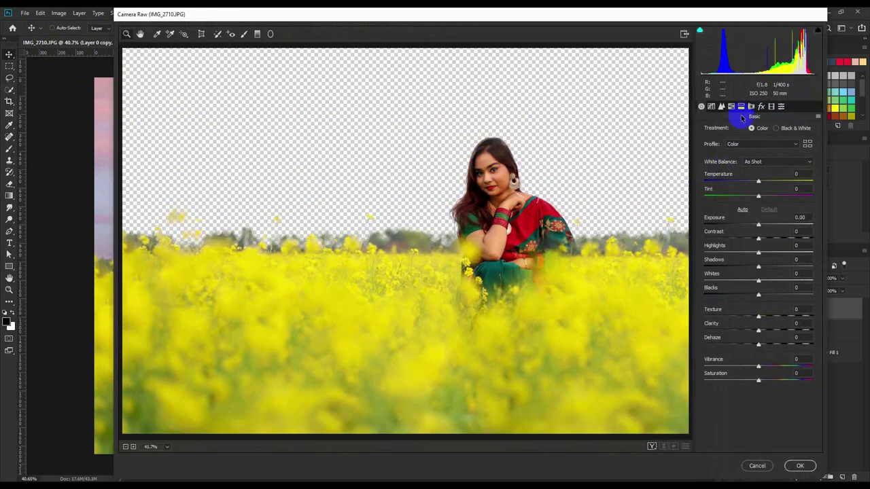
click(741, 109)
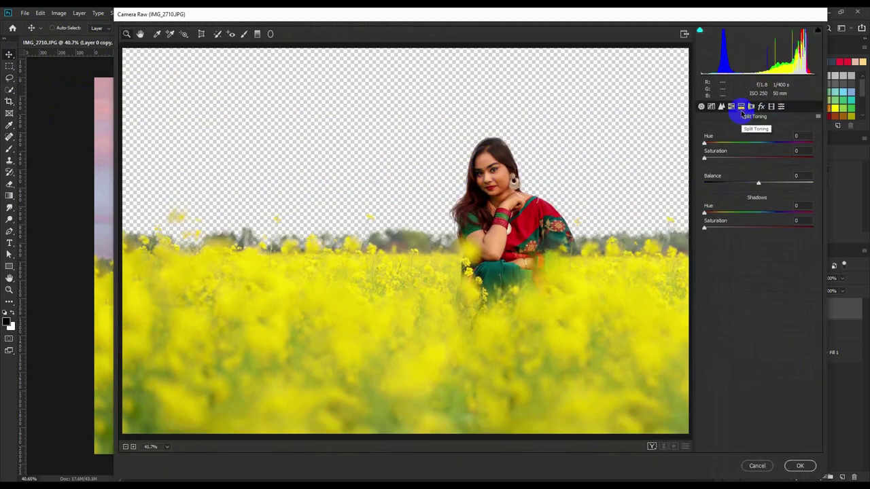
click(775, 130)
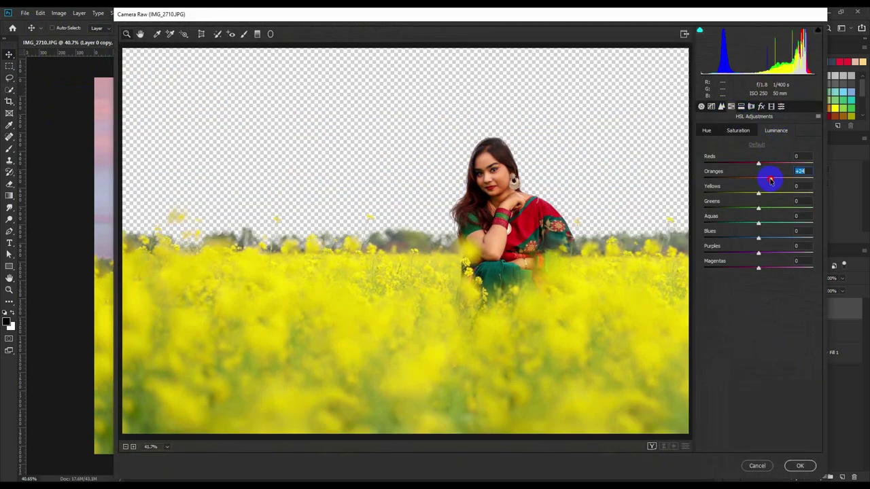
drag(771, 180, 777, 180)
click(742, 132)
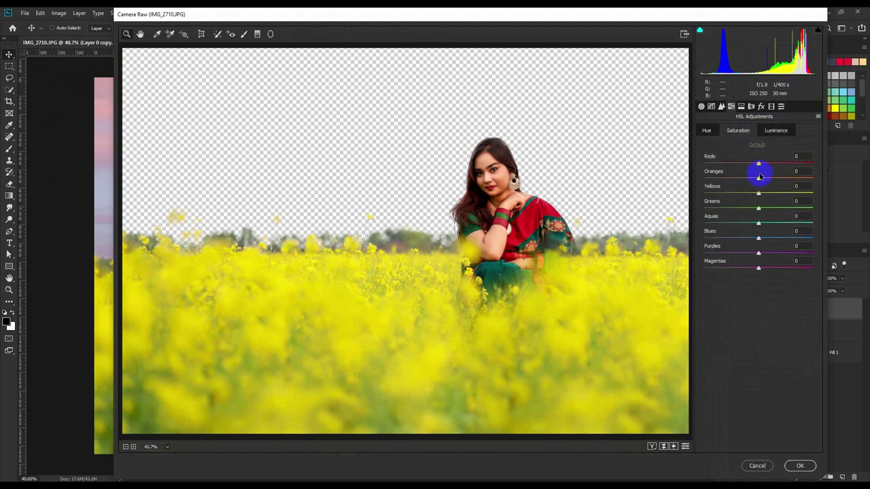
drag(750, 180, 744, 181)
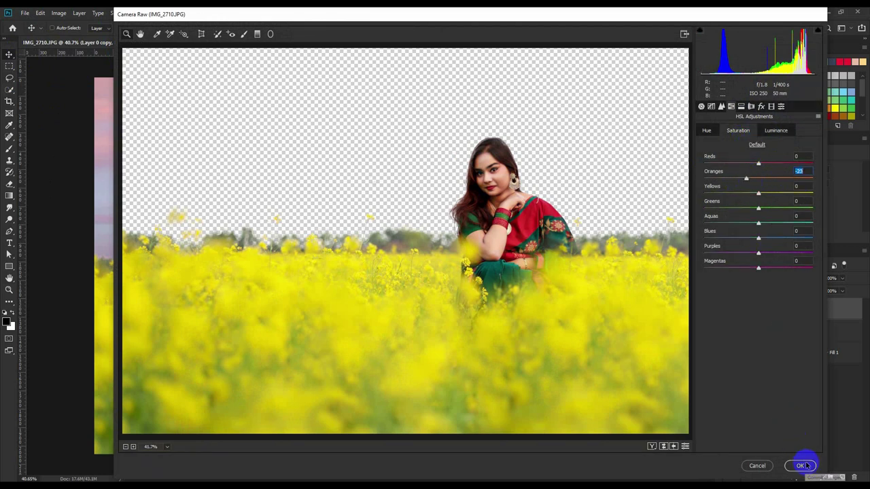
click(800, 465)
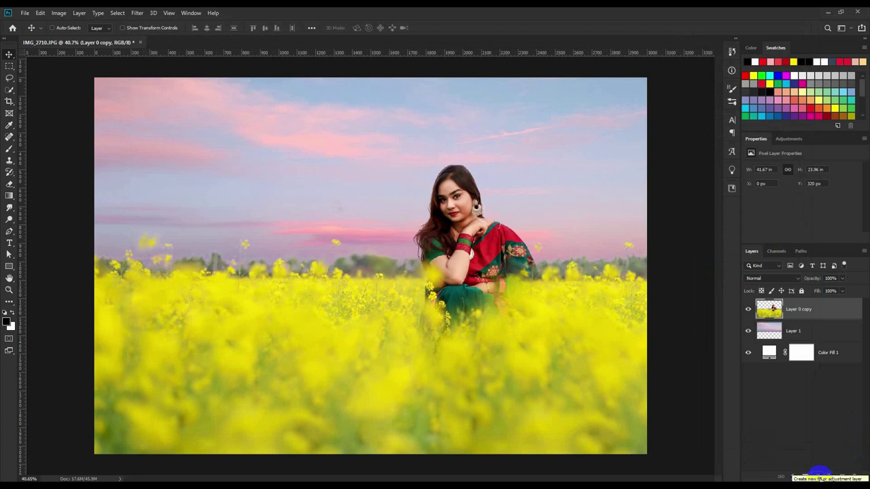
- Add a Brightness/Contrast adjustment layer with Brightness -73 and Contrast 4
click(819, 475)
click(822, 343)
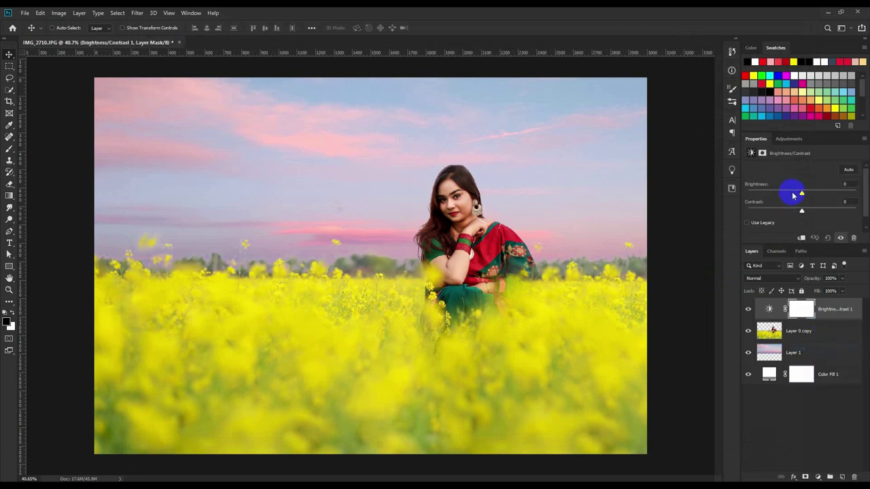
drag(802, 213, 815, 216)
drag(801, 196, 774, 196)
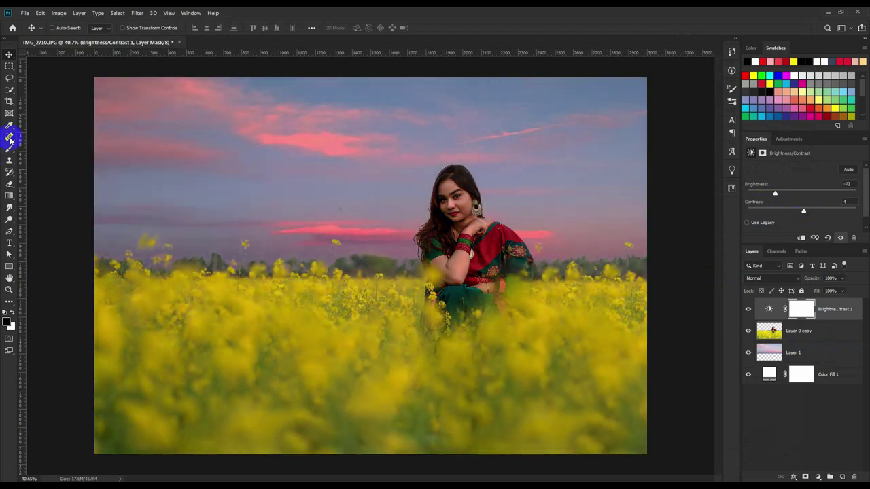
- Mask the darkening off the woman with a large brush and set opacity to 86%
click(12, 154)
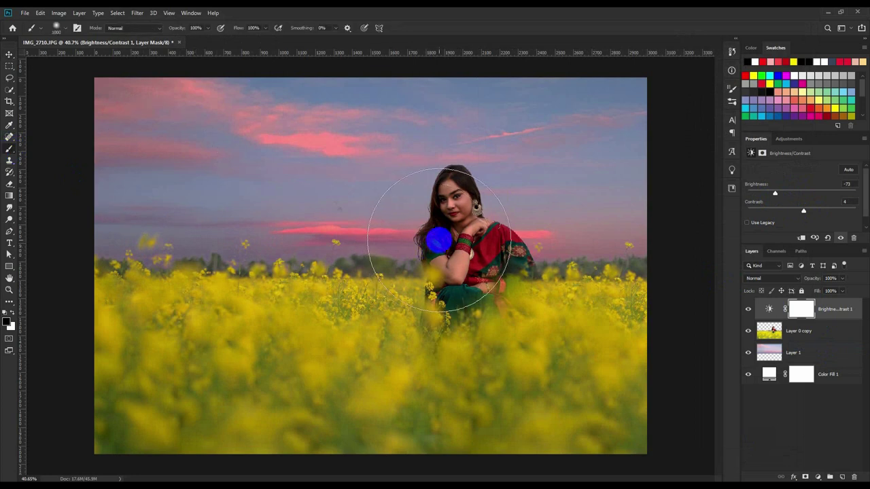
key(bracketright)
key(bracketright)
key(bracketright)
key(bracketright)
click(450, 240)
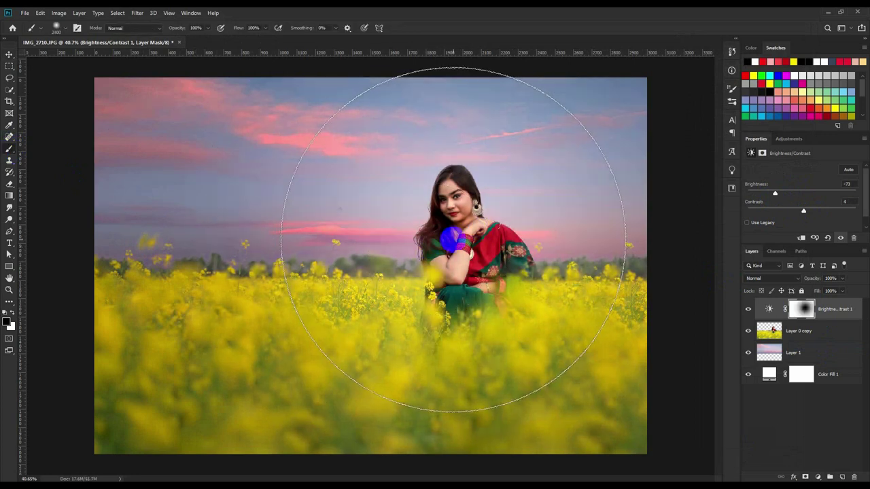
click(450, 240)
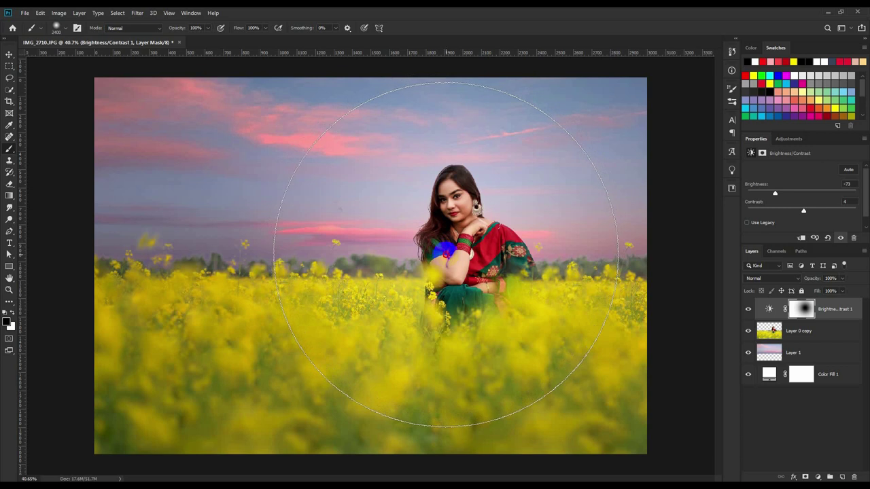
click(445, 251)
click(443, 257)
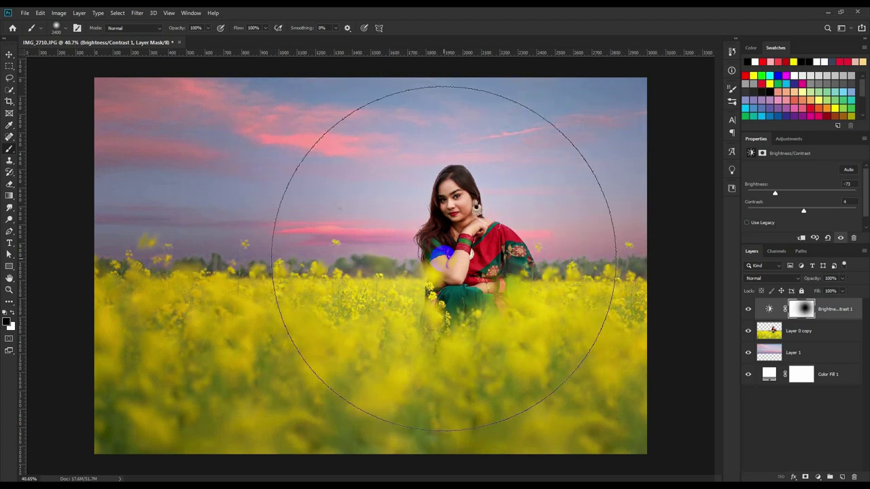
click(442, 253)
click(8, 58)
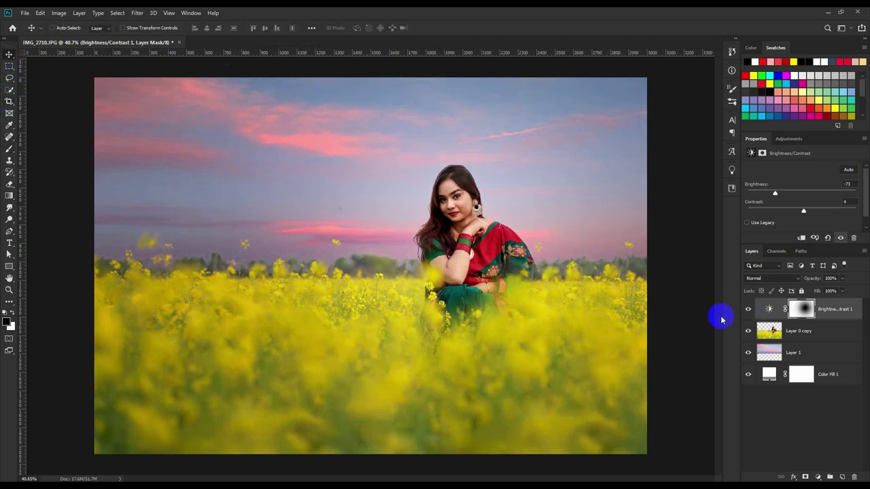
drag(817, 278, 809, 281)
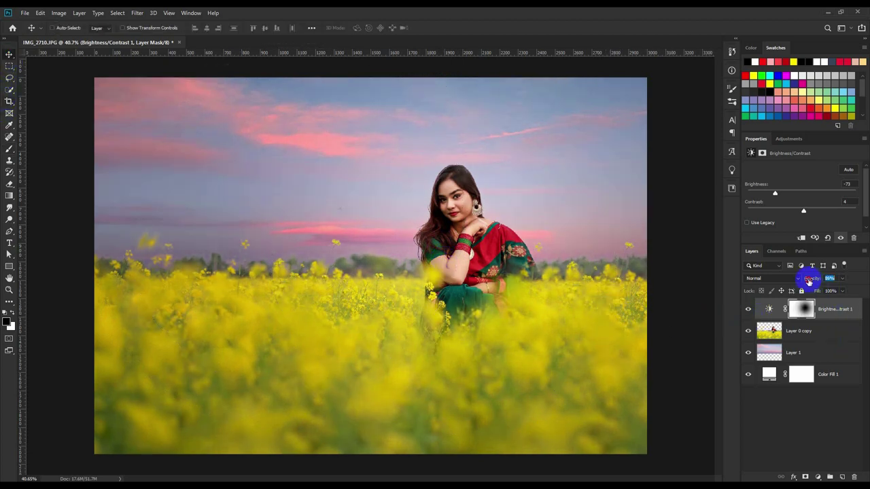
- Add an Exposure adjustment layer with Offset raised to +0.0146
click(817, 478)
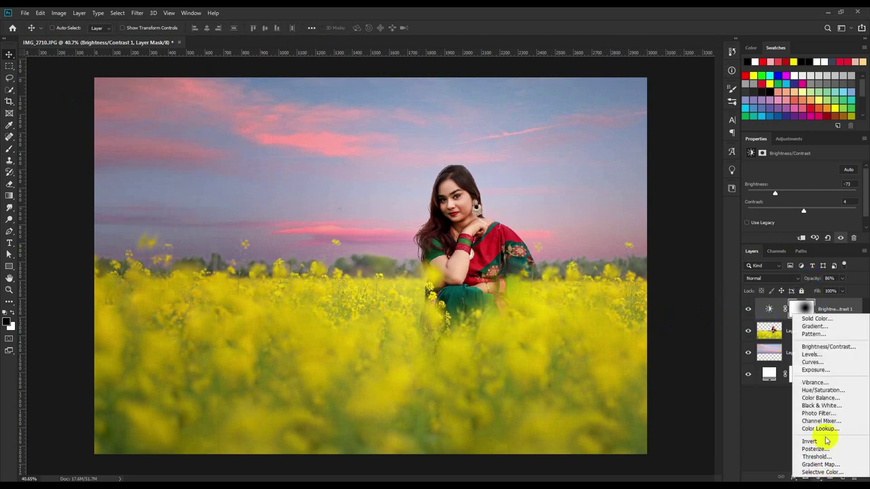
click(816, 369)
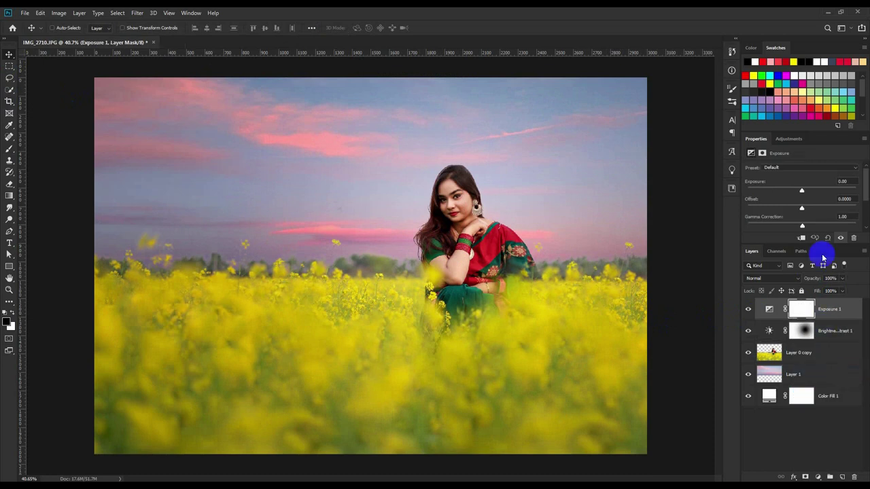
drag(802, 210, 805, 210)
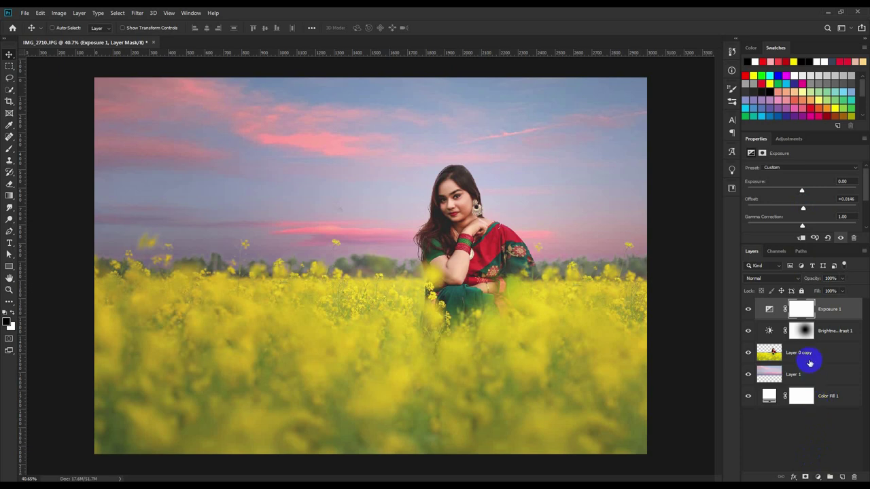
- Apply a 5.2 px Gaussian Blur to the Layer 1 sky layer
click(806, 373)
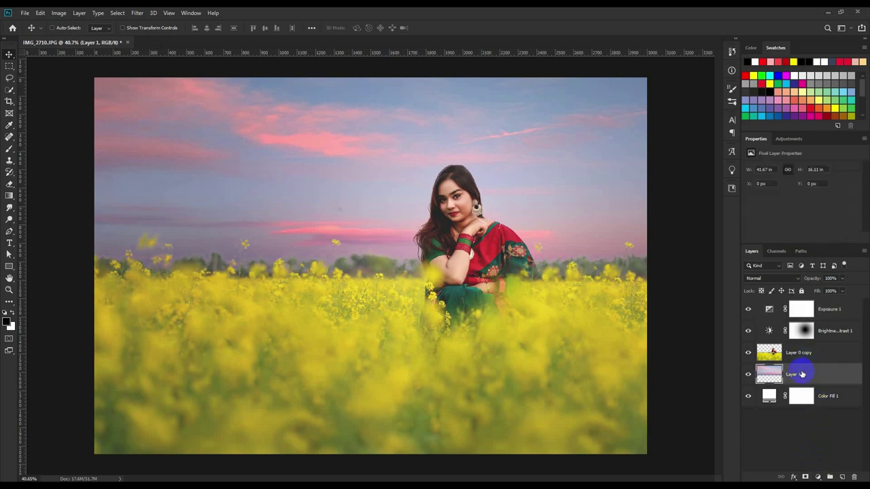
click(137, 13)
mouse_move(183, 116)
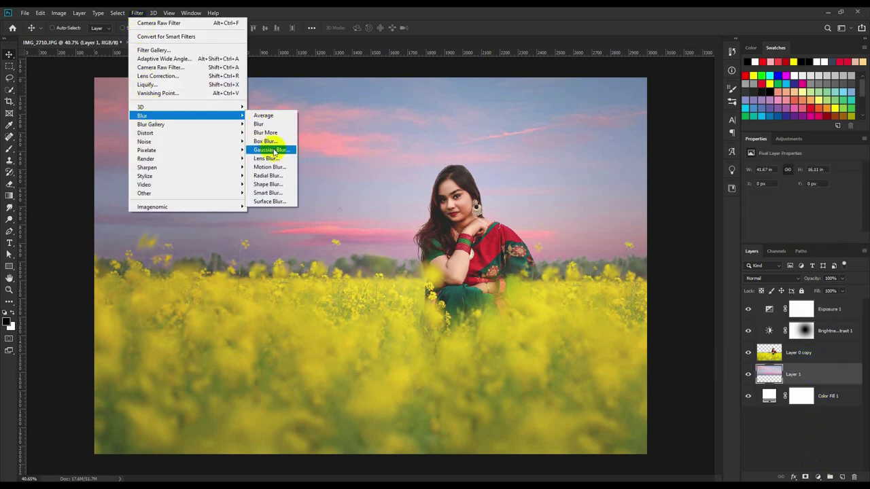
click(270, 150)
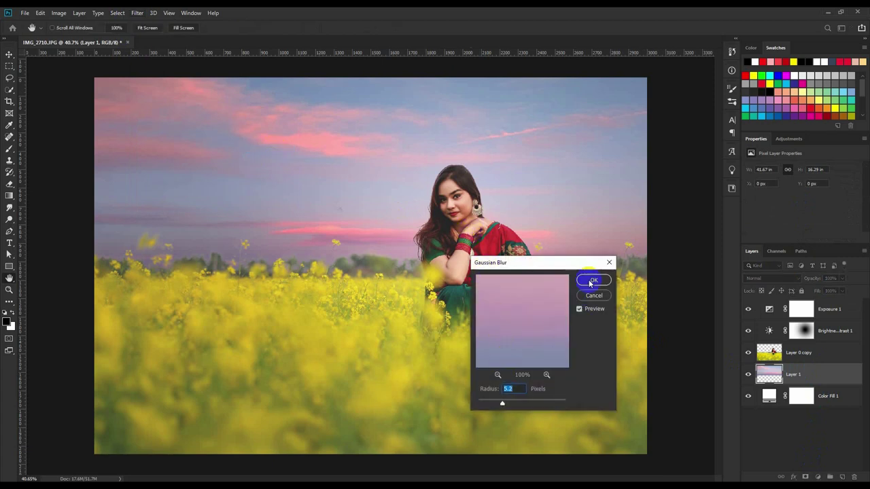
click(591, 281)
click(792, 356)
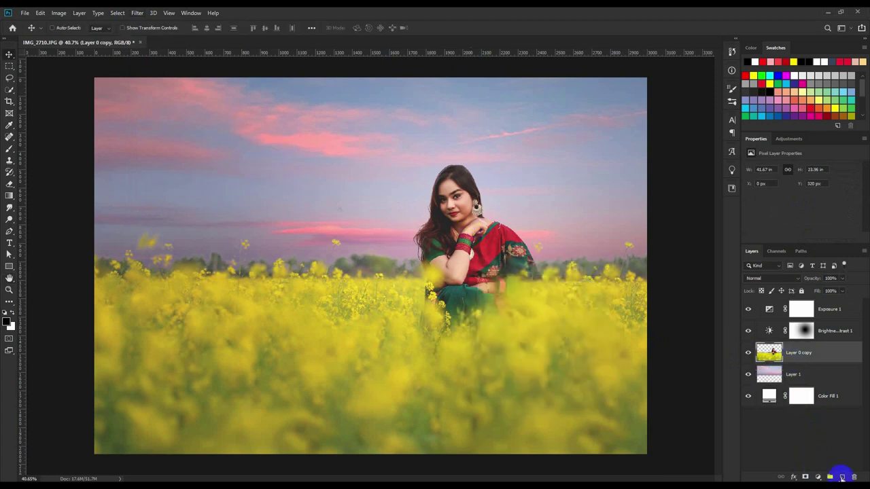
- Add a new Layer 2 clipped to Layer 0 copy and hide both adjustment layers
click(841, 477)
right_click(805, 350)
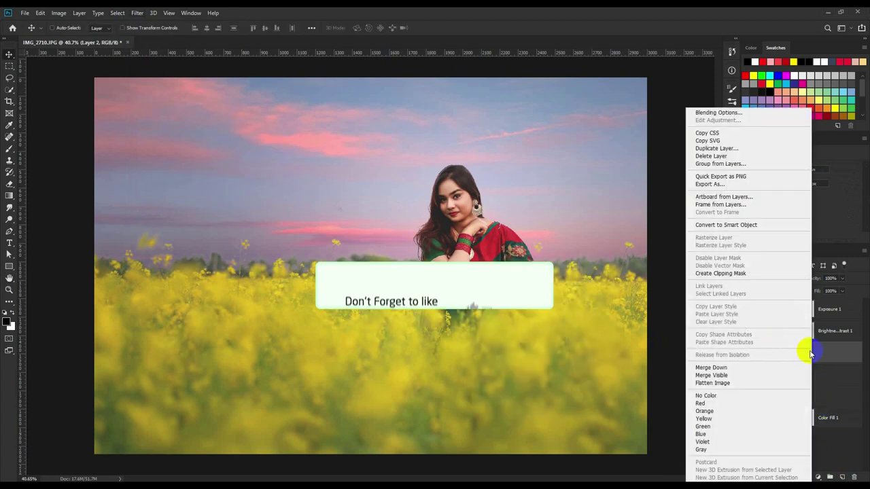
click(721, 273)
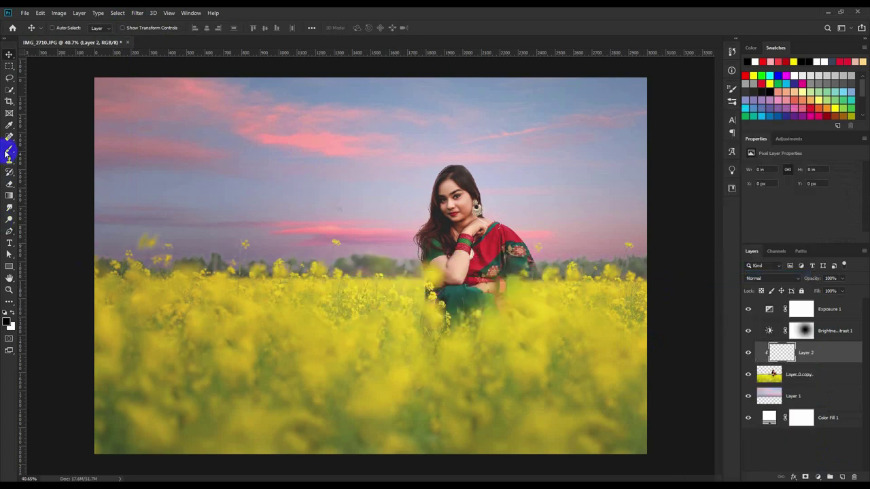
click(9, 125)
click(748, 309)
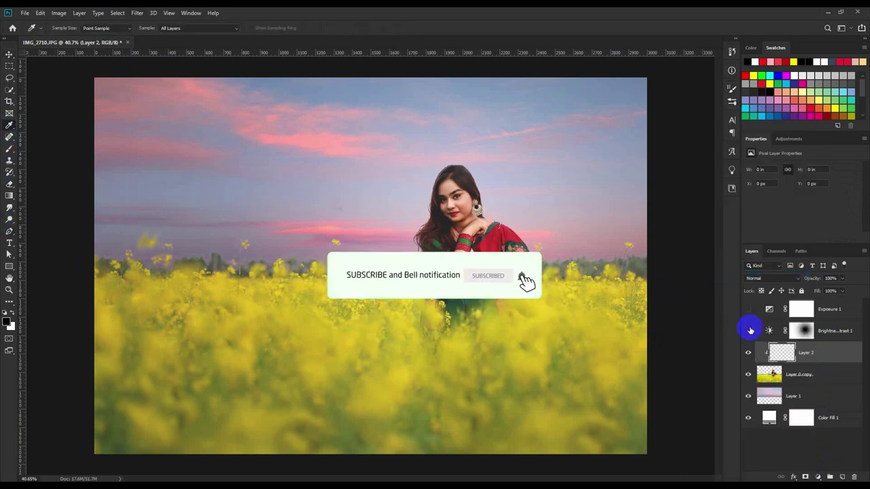
click(749, 330)
scroll(553, 305, up, 3)
scroll(588, 260, up, 2)
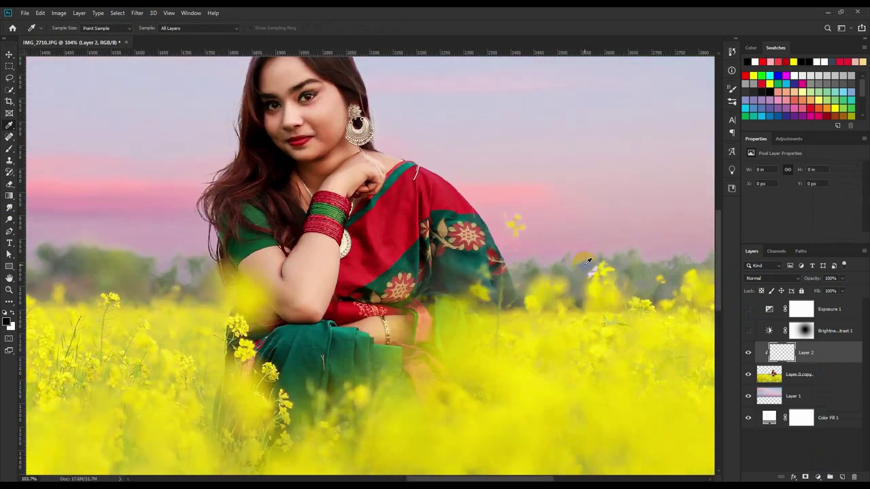
- Paint soft 125 px, 20%-opacity yellow dabs on Layer 2, then re-show both adjustments
click(12, 150)
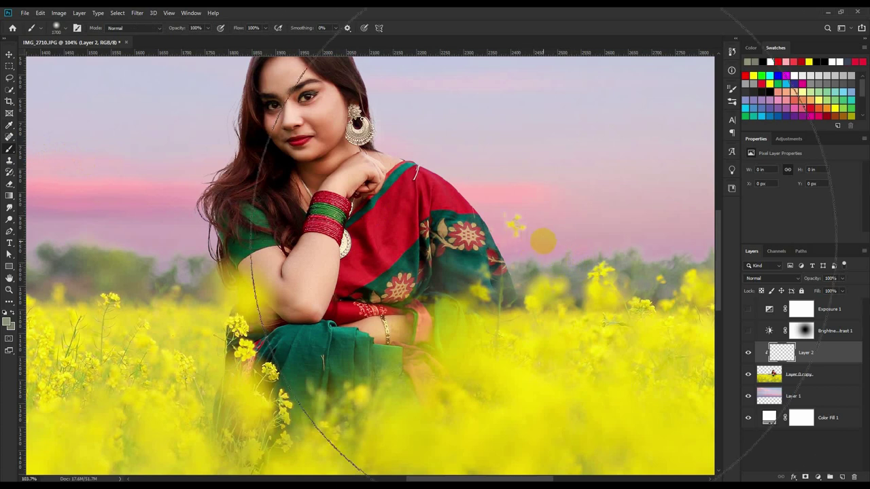
key(bracketleft)
key(bracketleft)
key(bracketleft)
key(bracketleft)
key(bracketleft)
key(bracketleft)
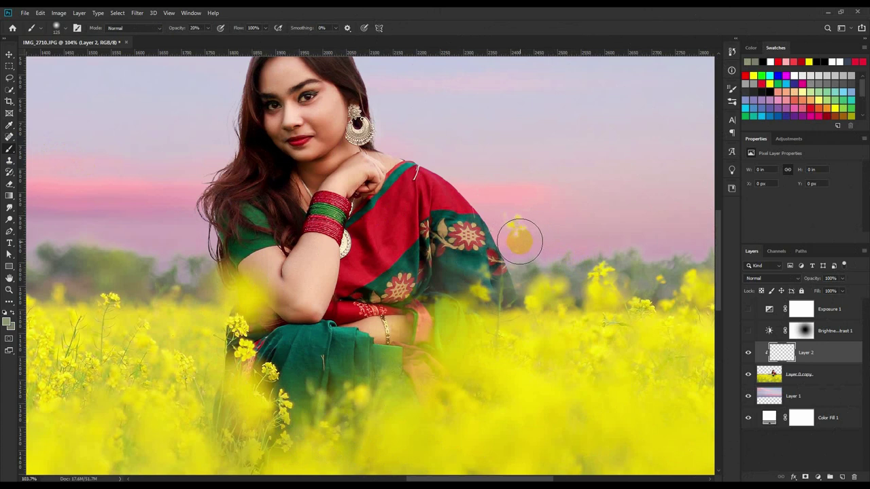
drag(592, 256, 345, 258)
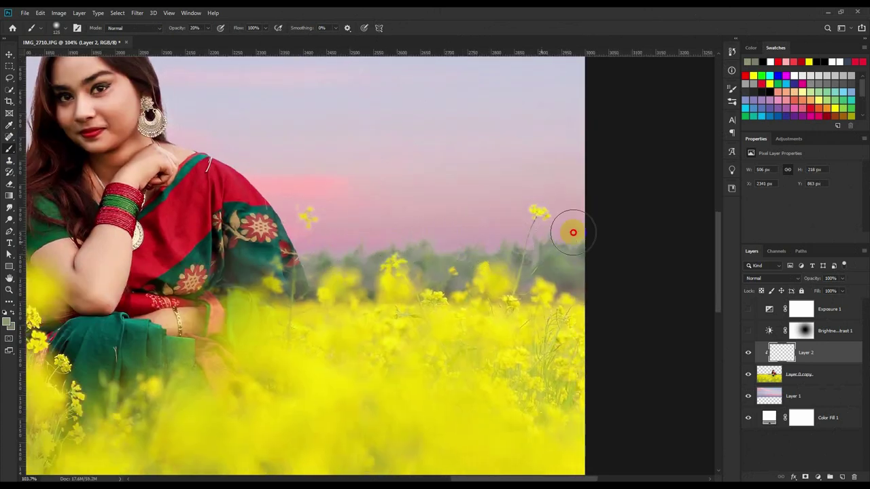
scroll(338, 240, left, 1)
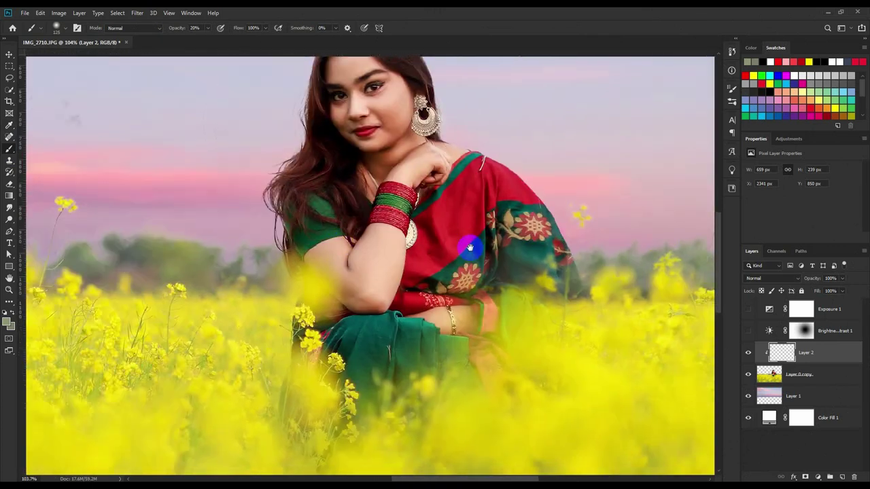
scroll(466, 245, left, 1)
scroll(574, 243, left, 1)
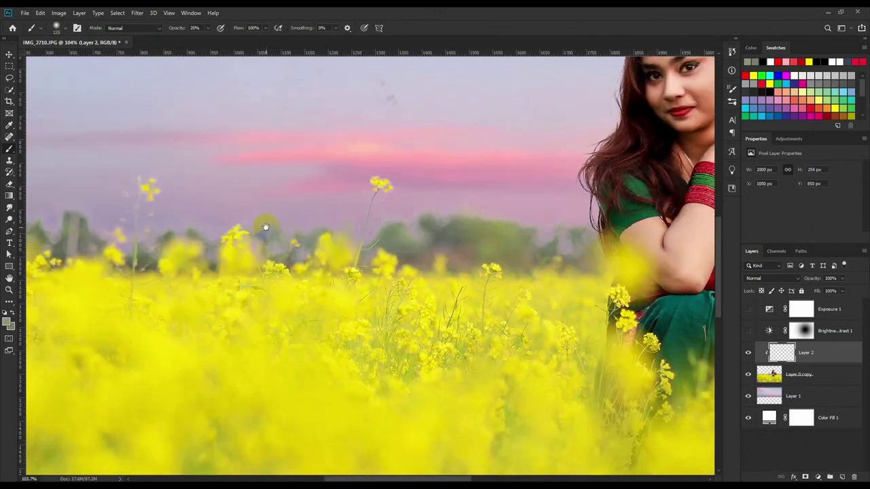
drag(265, 226, 472, 240)
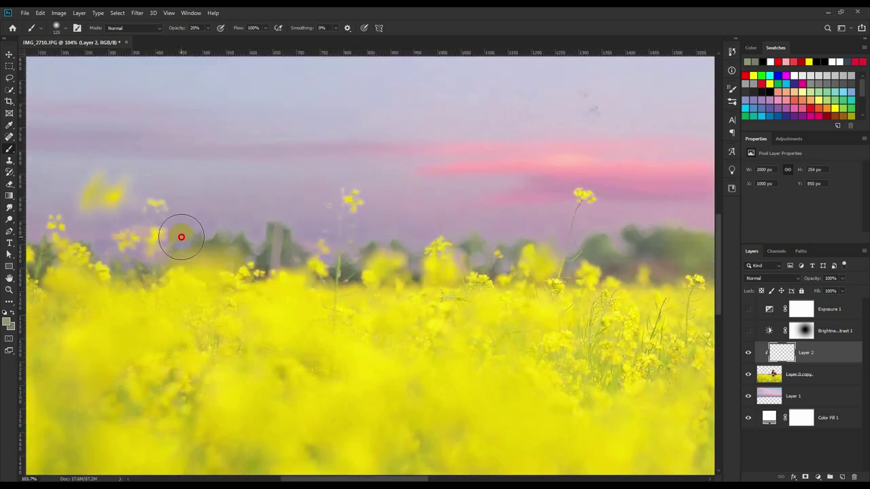
scroll(430, 231, left, 2)
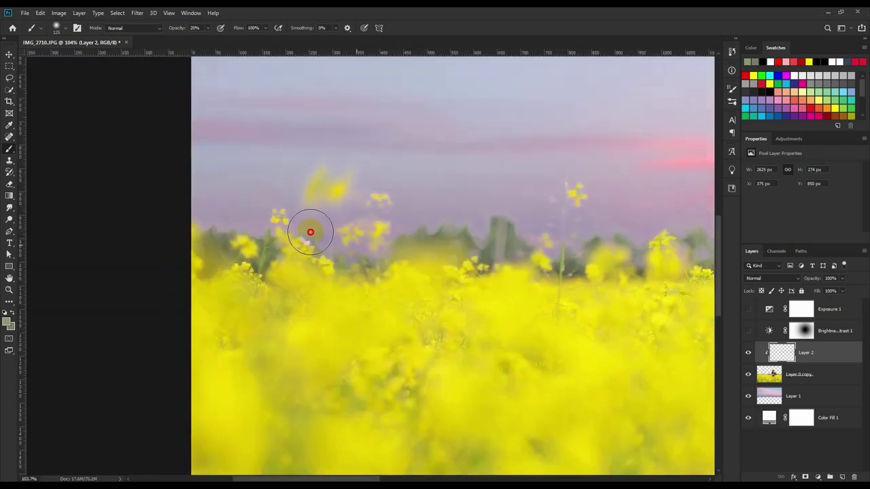
scroll(388, 213, down, 3)
scroll(390, 219, down, 2)
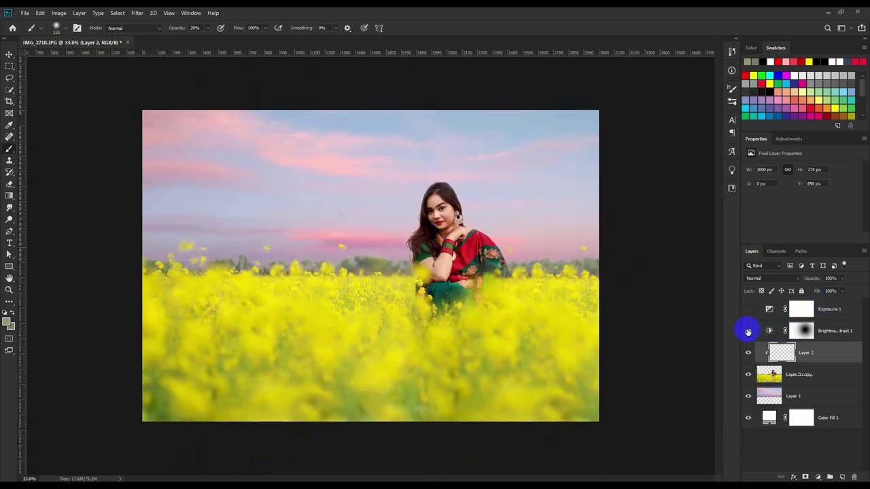
drag(747, 331, 746, 309)
- Add a Color Lookup layer using 2Strip.look to turn the field pink and sky teal
click(9, 58)
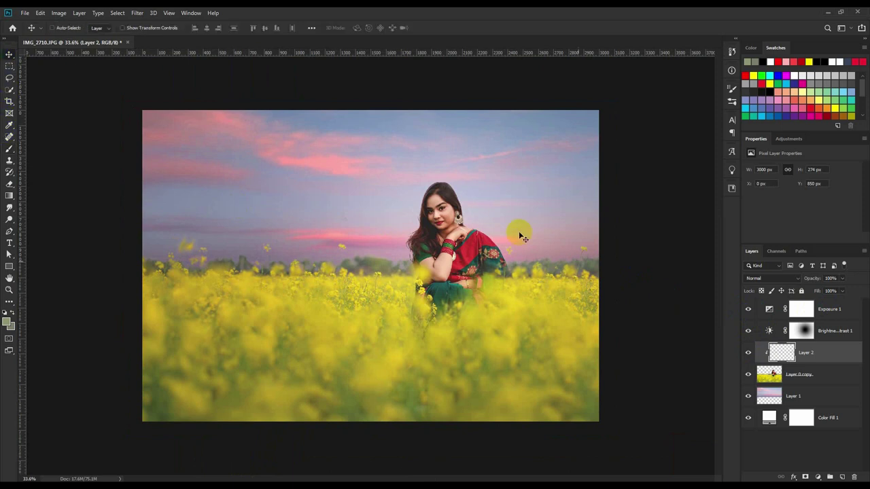
click(817, 475)
click(823, 417)
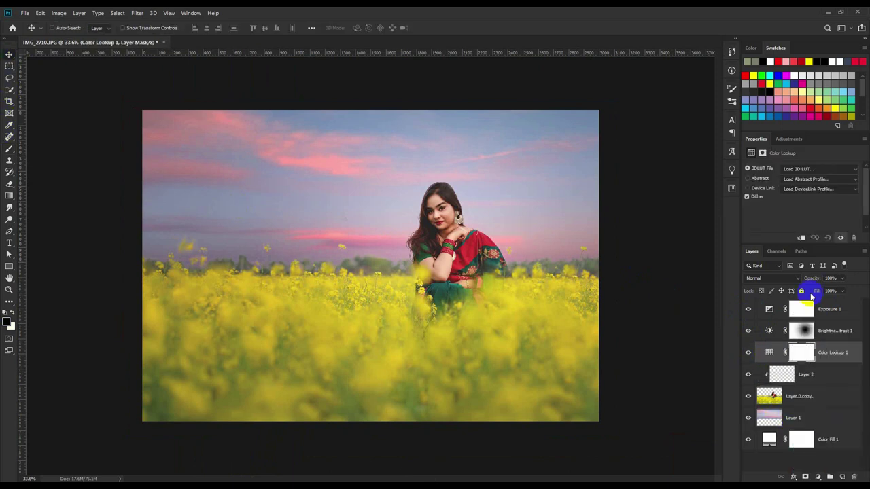
click(794, 172)
click(775, 202)
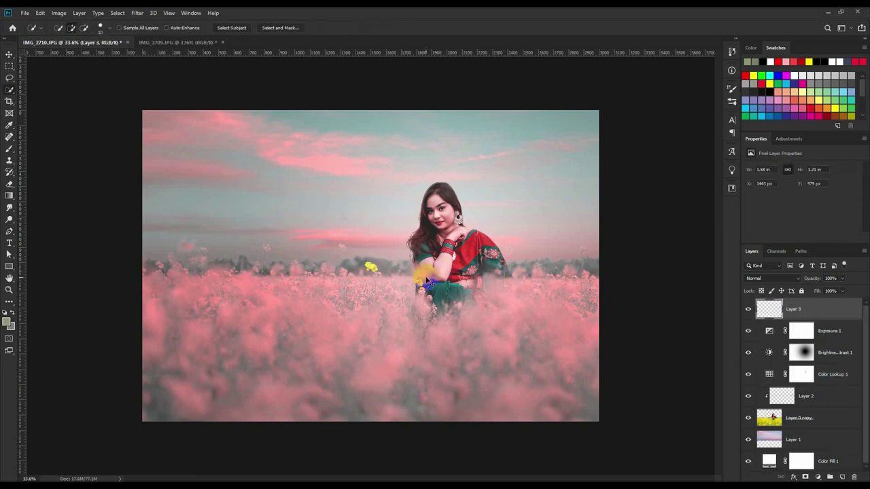
- Enlarge and rotate the pasted flower, move it below Color Lookup, and contract its selection
key(ctrl+t)
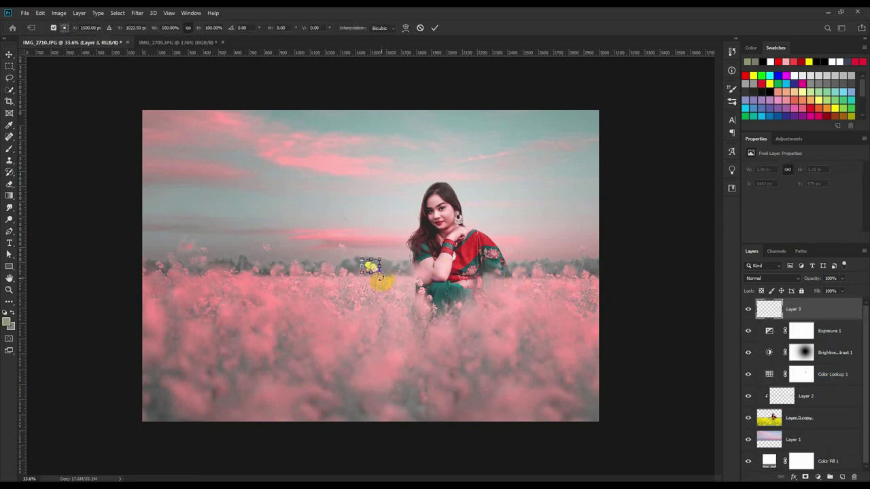
mouse_move(383, 277)
mouse_down()
mouse_move(423, 295)
mouse_move(378, 320)
mouse_move(234, 248)
mouse_up()
key(Return)
drag(775, 309, 775, 370)
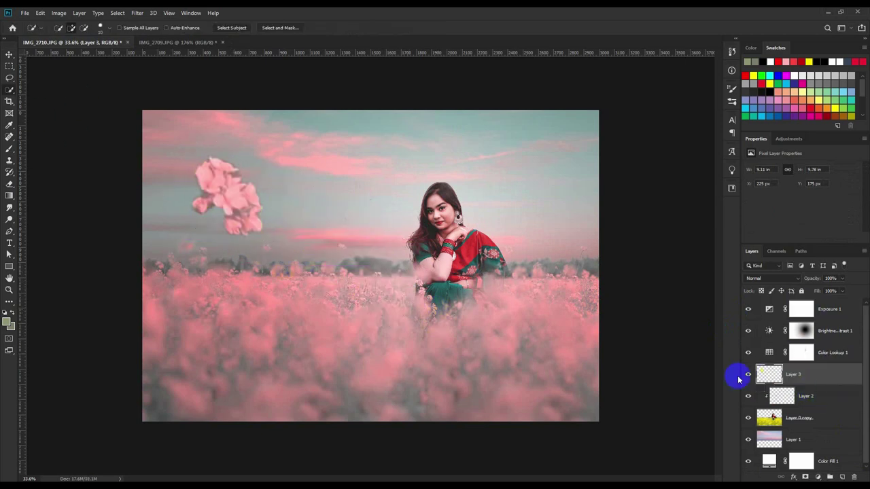
click(137, 13)
click(214, 174)
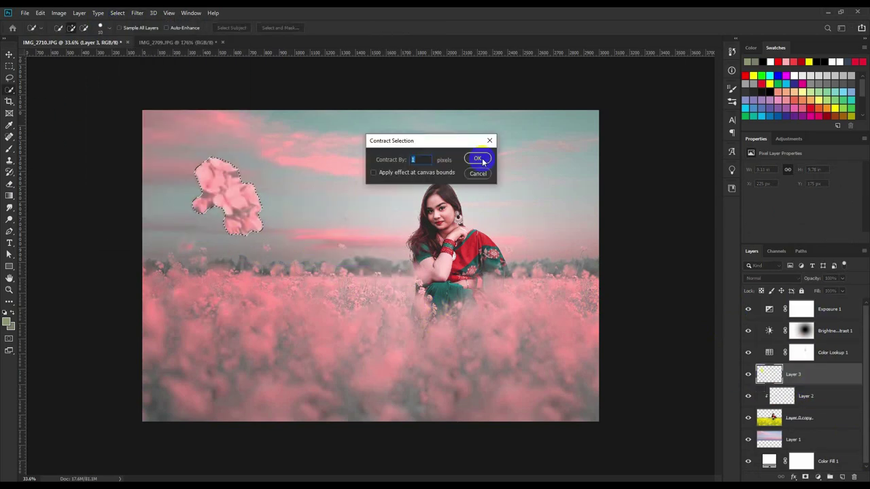
click(478, 156)
- Convert the flower to a Smart Object, add a 54 px Motion Blur, and enlarge it
right_click(775, 374)
click(773, 278)
click(136, 13)
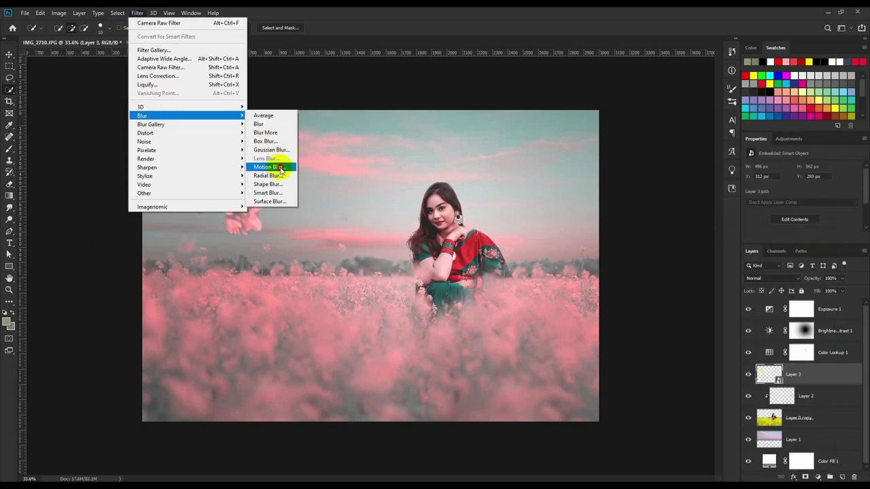
click(278, 167)
drag(581, 250, 572, 249)
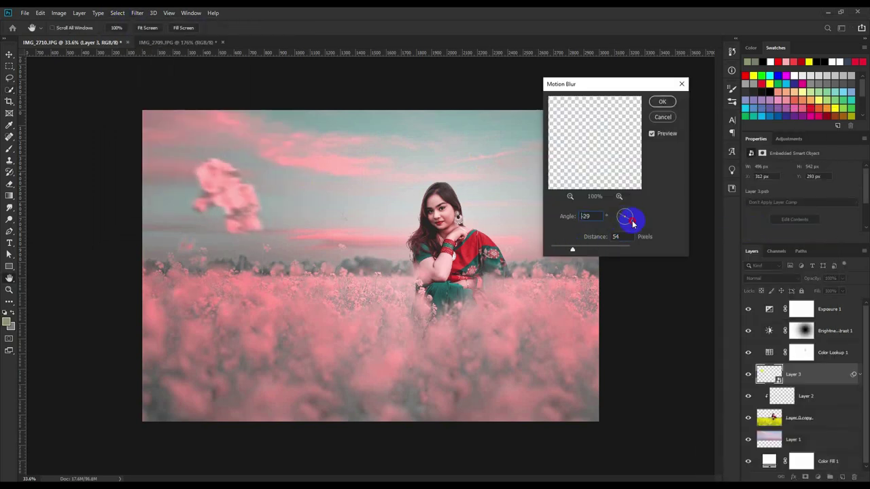
click(662, 101)
key(ctrl+t)
drag(277, 242, 340, 249)
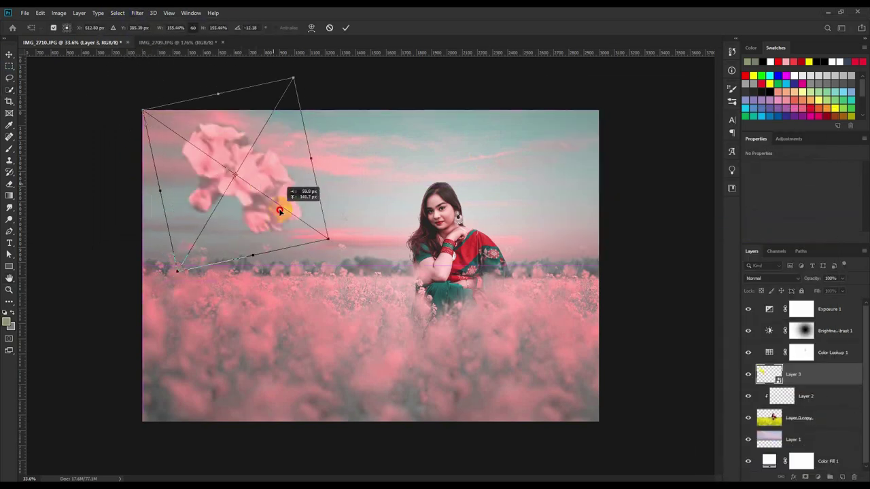
key(Return)
- Reposition the blurred flower up into the sky
click(137, 13)
click(145, 107)
click(591, 279)
click(9, 54)
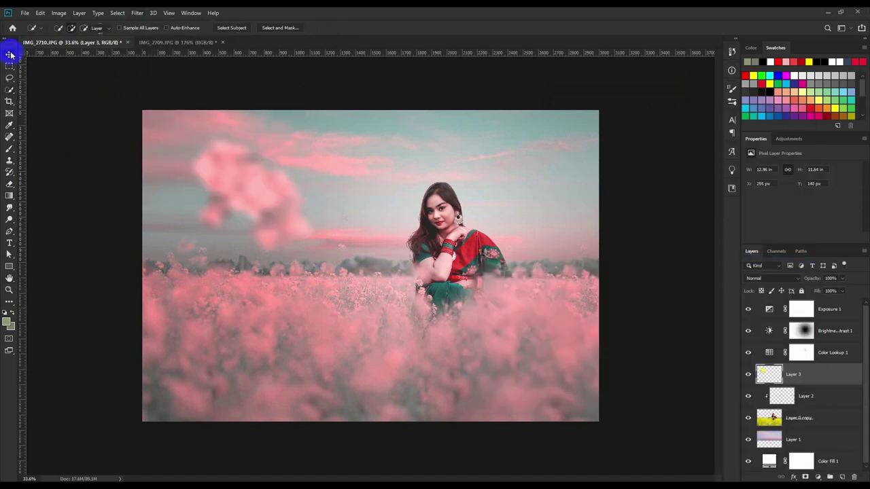
drag(252, 190, 647, 143)
- Duplicate the blurred flower three times, rotating copies over the lower-left field and upper left
key(ctrl+j)
key(ctrl+t)
mouse_move(644, 188)
mouse_down()
mouse_move(266, 352)
mouse_move(274, 392)
mouse_move(278, 379)
mouse_move(400, 385)
mouse_up()
key(Return)
key(ctrl+j)
key(ctrl+t)
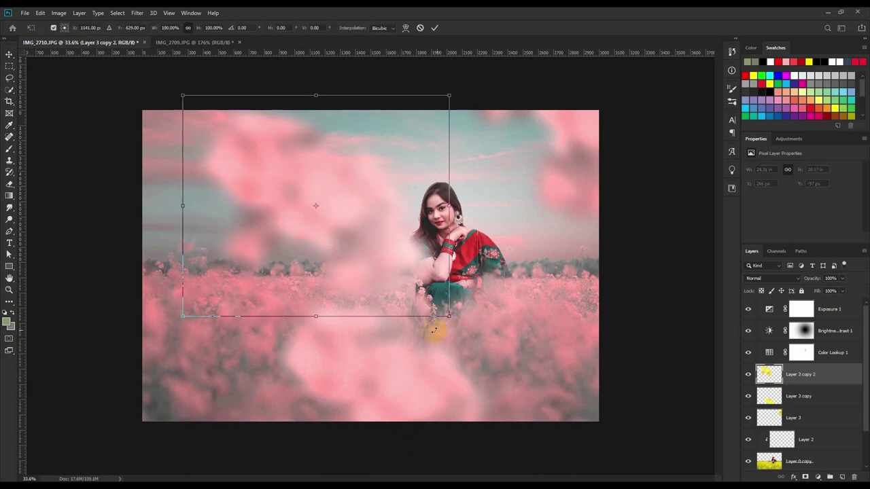
mouse_move(451, 310)
mouse_down()
mouse_move(352, 196)
mouse_move(301, 159)
mouse_move(294, 208)
mouse_move(198, 388)
mouse_move(285, 278)
mouse_move(291, 254)
mouse_up()
key(Return)
key(ctrl+j)
key(ctrl+t)
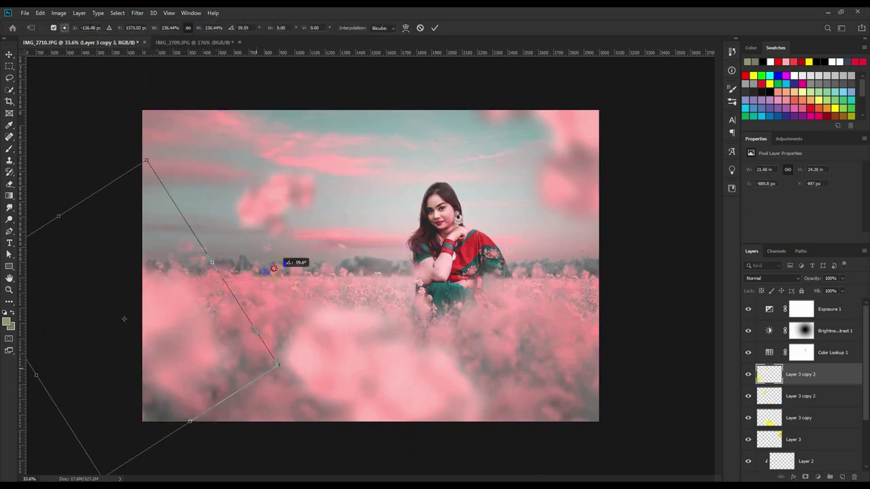
key(Return)
- Scatter more blossom copies near the woman and top, shrinking Layer 3 copy 5 to 54%
key(ctrl+j)
drag(191, 336, 421, 279)
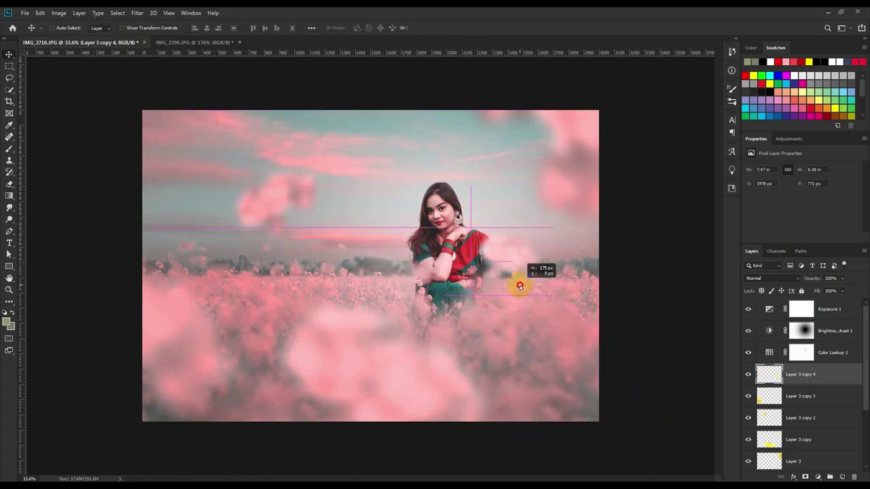
mouse_move(421, 279)
mouse_down()
mouse_move(556, 311)
mouse_move(604, 419)
mouse_move(546, 400)
mouse_move(466, 297)
mouse_move(365, 83)
mouse_up()
ctrl+drag(509, 295, 258, 248)
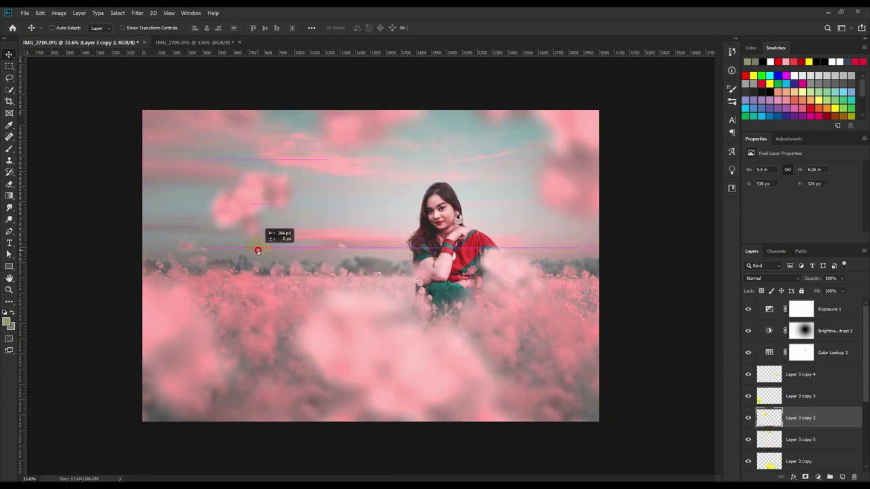
click(805, 454)
key(ctrl+t)
mouse_move(394, 247)
mouse_down()
mouse_move(456, 142)
mouse_move(365, 161)
mouse_move(378, 228)
mouse_up()
key(Return)
mouse_move(369, 166)
alt+mouse_down()
mouse_move(563, 384)
mouse_move(220, 130)
alt+mouse_up()
key(ctrl+t)
drag(251, 162, 290, 188)
key(Return)
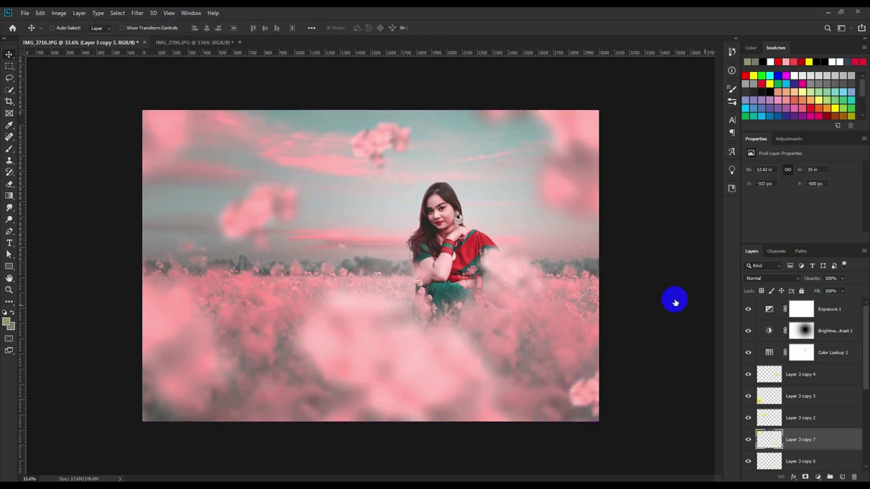
- Stamp the visible image into a new Layer 4 with Apply Image
key(ctrl+shift+alt+n)
click(59, 12)
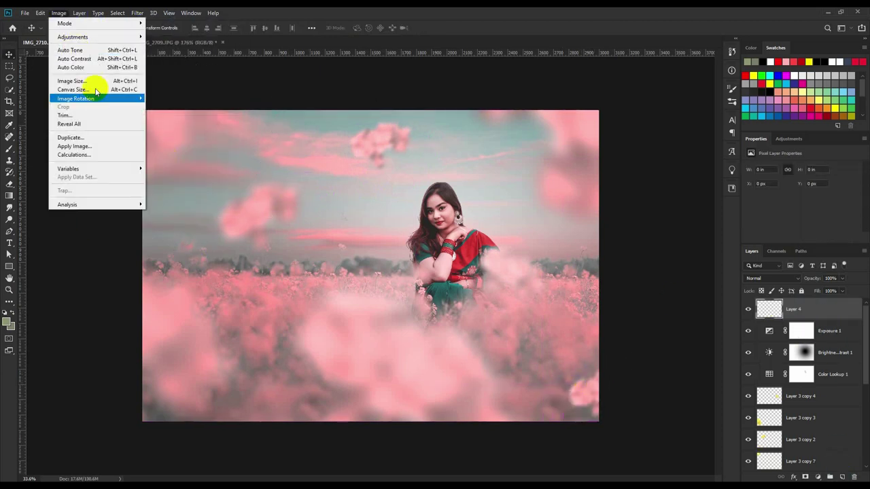
click(107, 139)
click(511, 137)
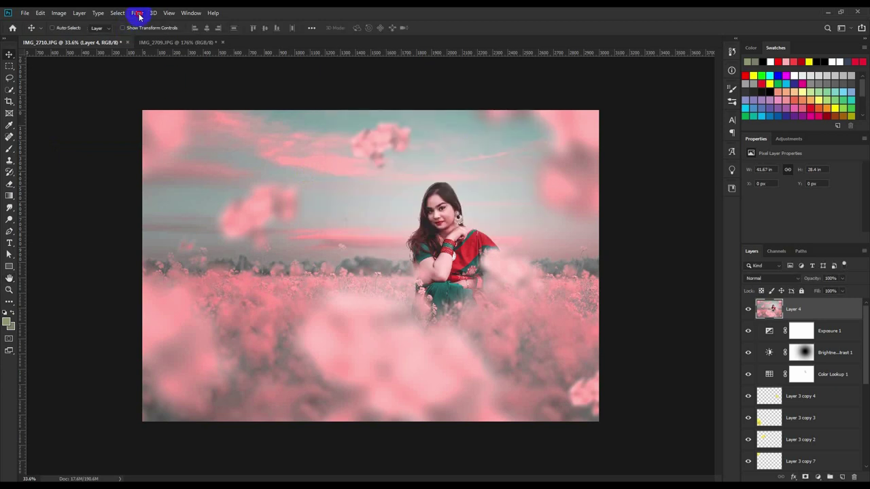
click(138, 13)
click(503, 192)
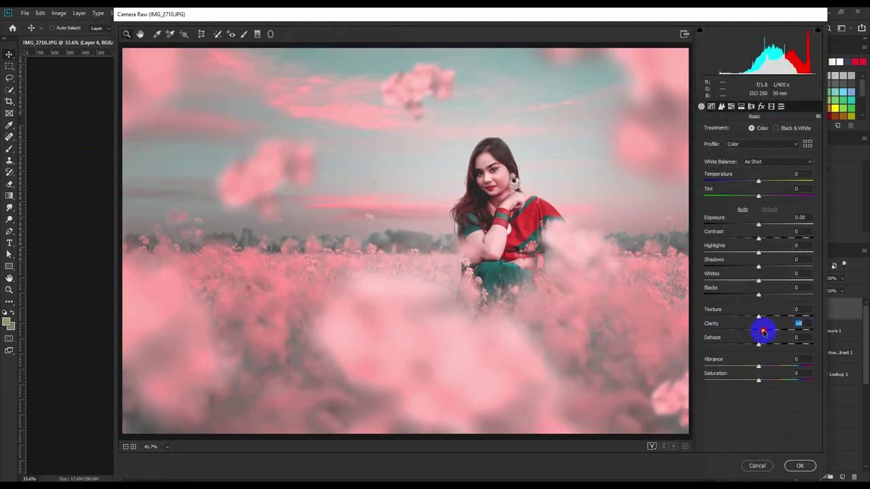
- Set Clarity +20, Contrast +30, Blacks about -29, Highlights -46 and Dehaze +13
drag(763, 332, 769, 331)
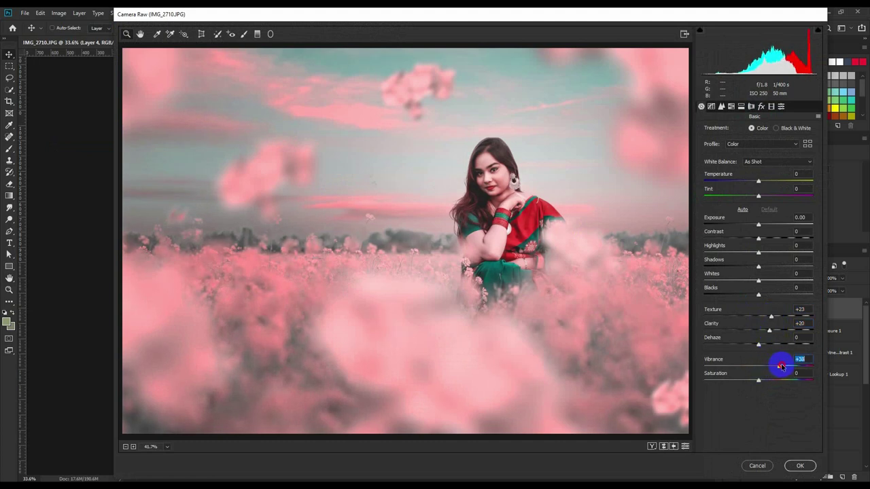
click(528, 239)
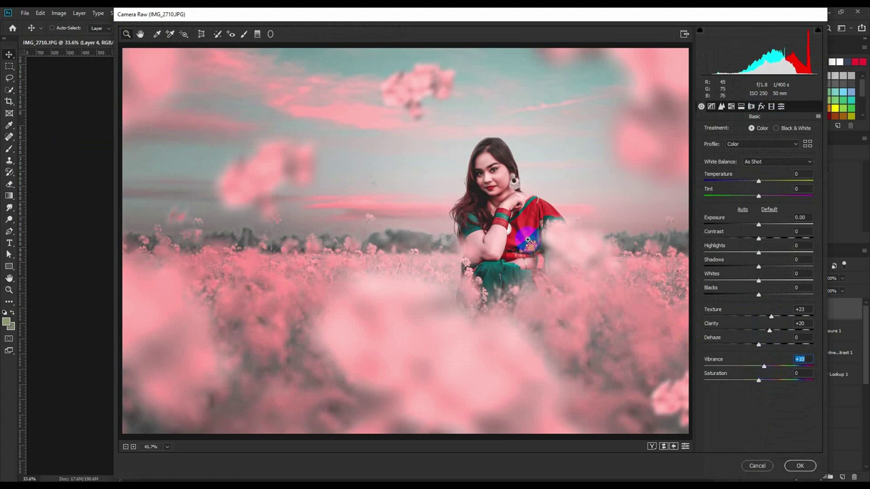
drag(757, 239, 773, 240)
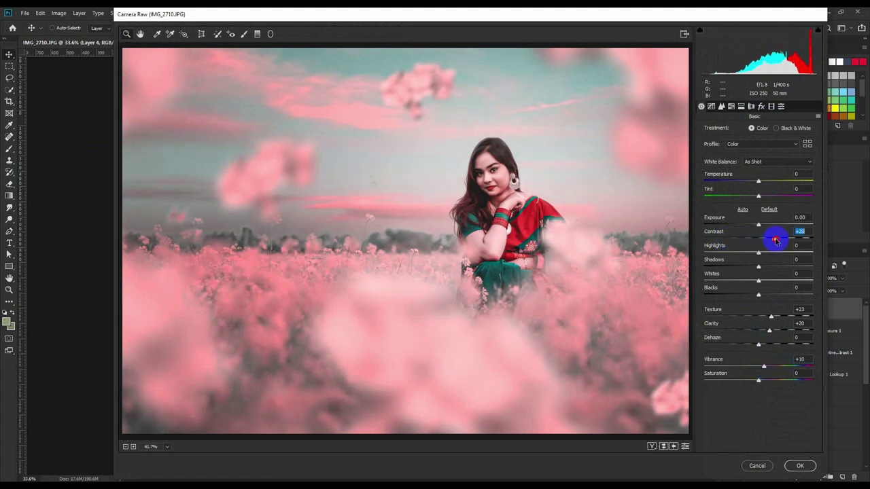
mouse_move(760, 295)
mouse_down()
mouse_move(744, 299)
mouse_move(744, 281)
mouse_up()
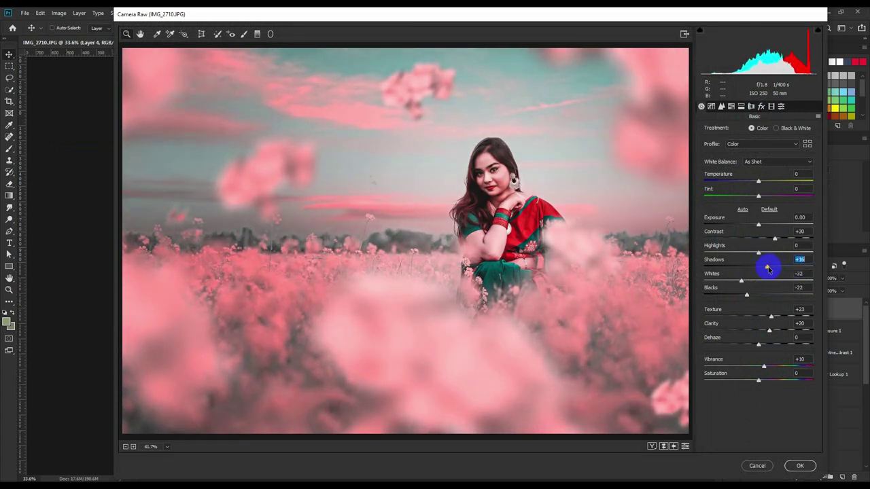
drag(758, 252, 731, 257)
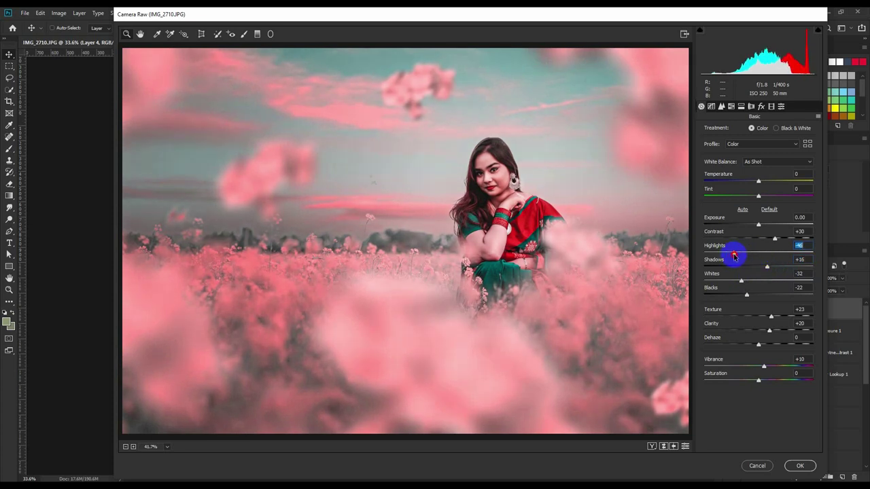
mouse_move(759, 347)
mouse_down()
mouse_move(771, 343)
mouse_move(760, 347)
mouse_up()
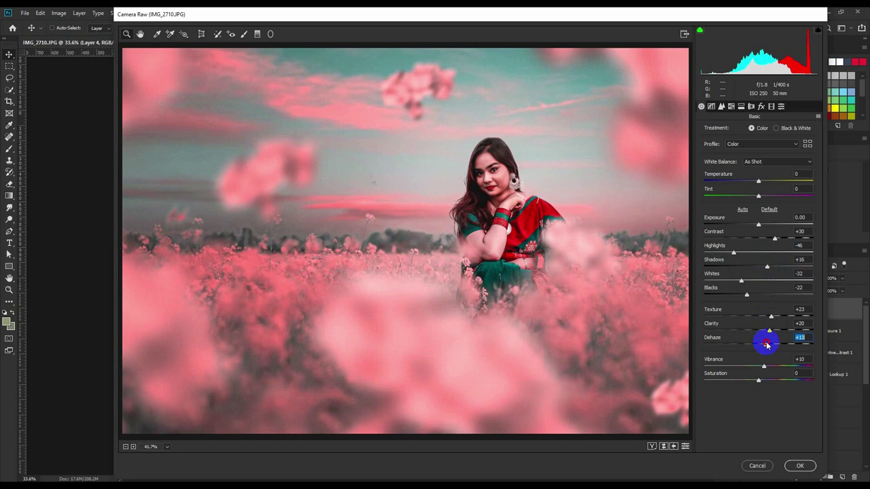
- Brighten the tone-curve Lights and apply the Camera Raw grade to Layer 4
click(721, 106)
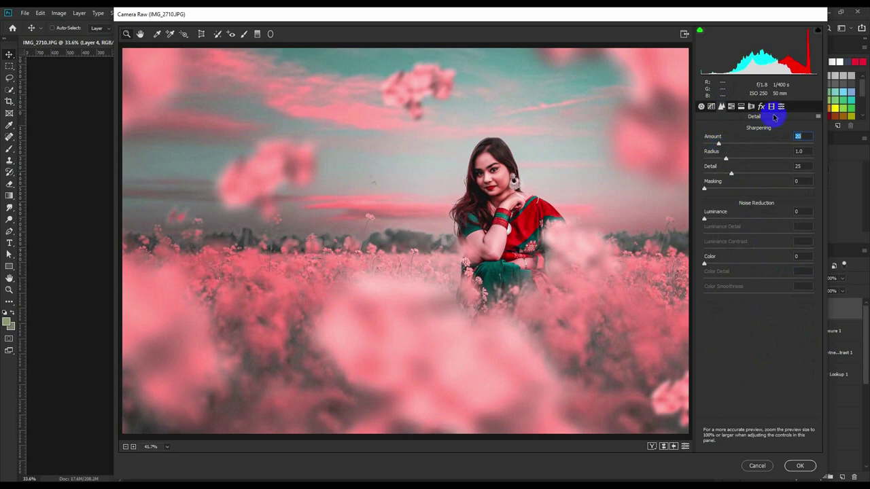
click(711, 106)
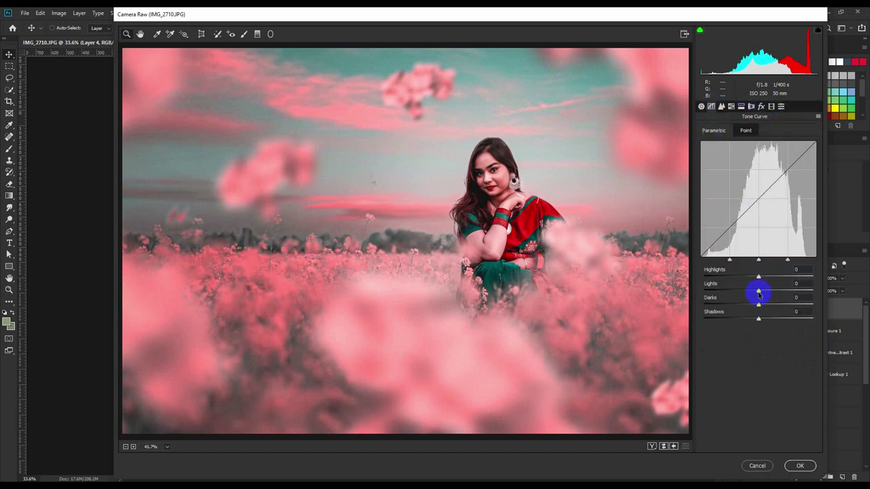
drag(759, 294, 764, 292)
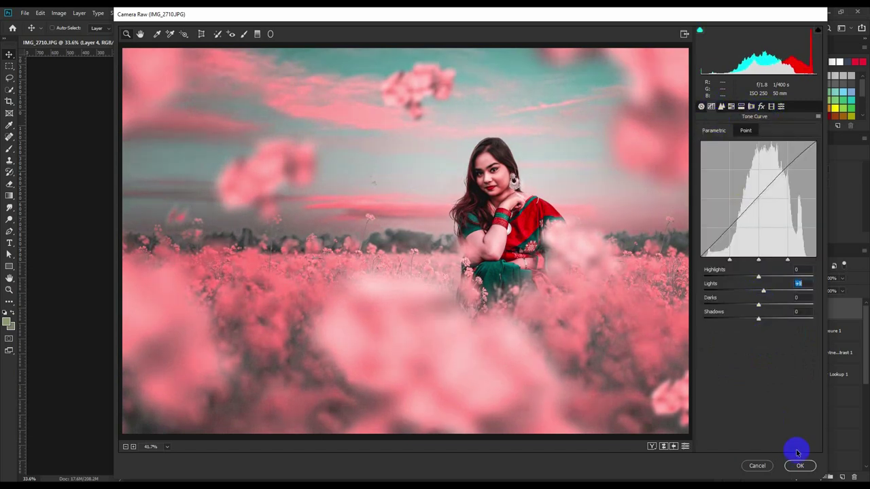
click(799, 466)
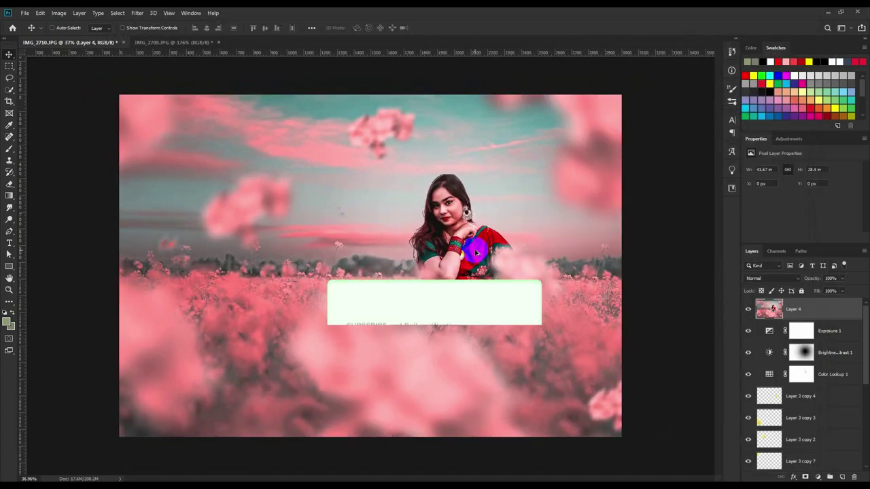
click(137, 12)
click(155, 64)
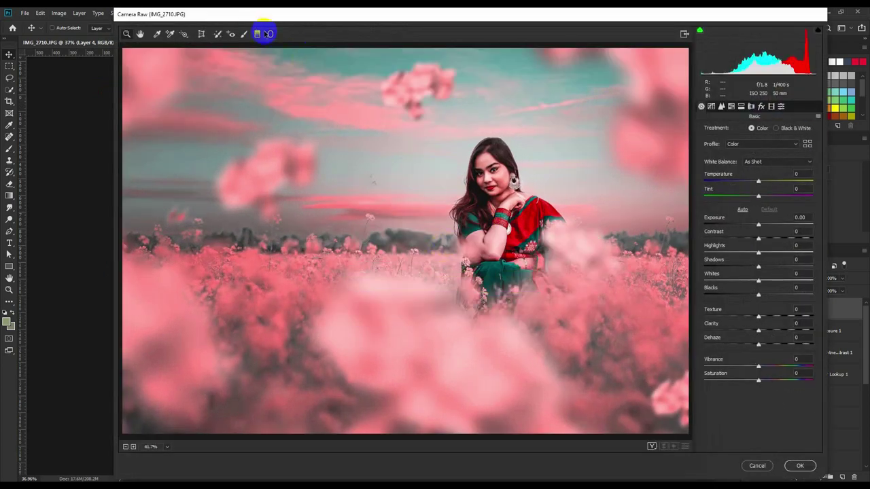
- Draw a large radial filter around the woman with -0.20 exposure outside, and apply it
click(270, 34)
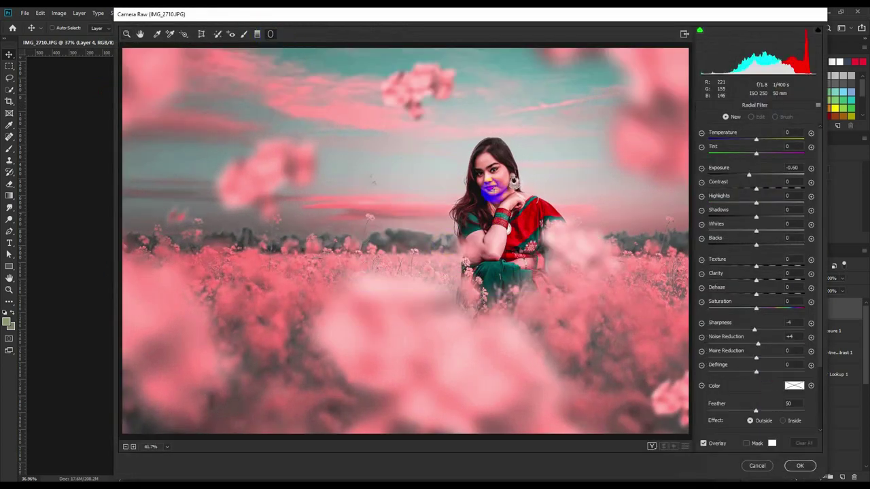
mouse_move(514, 220)
mouse_down()
mouse_move(609, 304)
mouse_move(663, 373)
mouse_move(520, 227)
mouse_up()
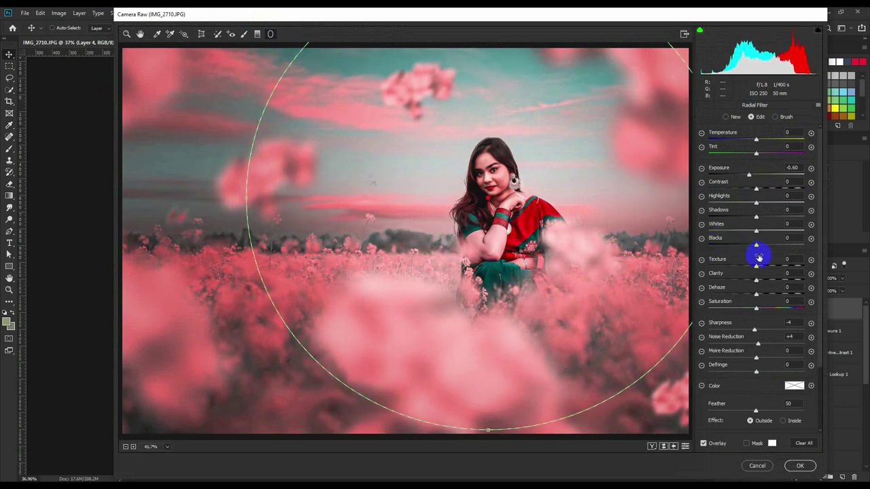
drag(748, 175, 757, 174)
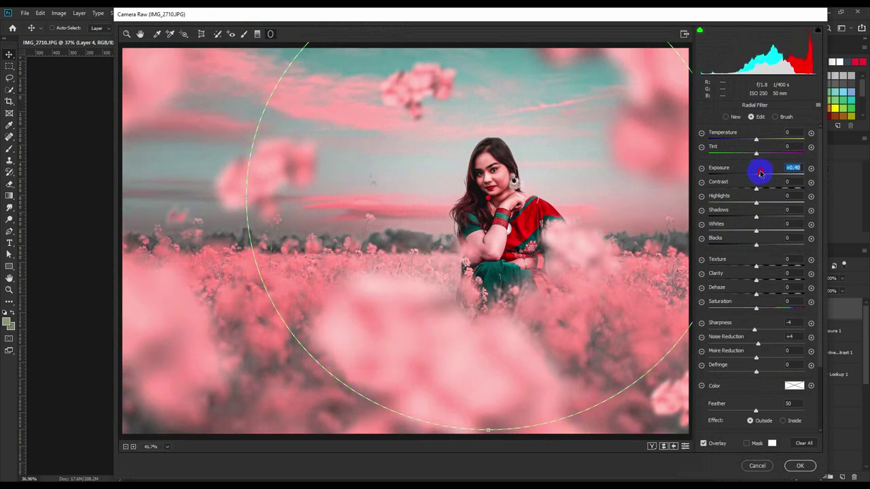
drag(756, 174, 753, 174)
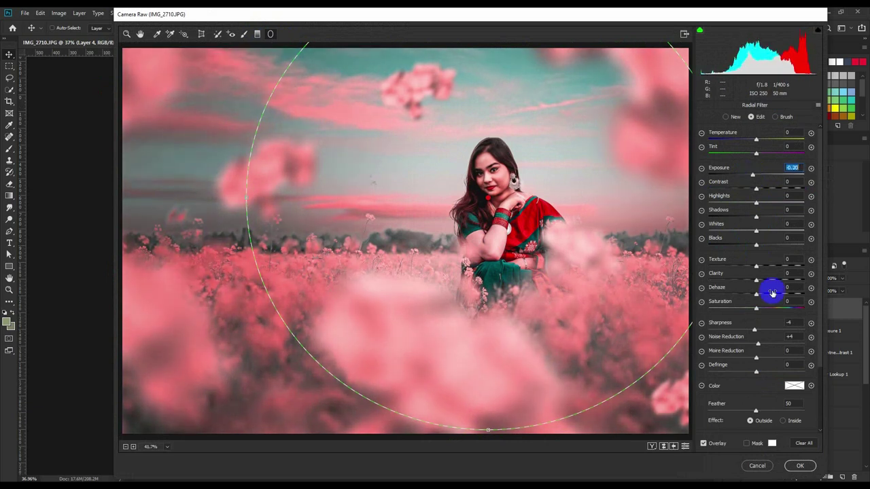
click(800, 466)
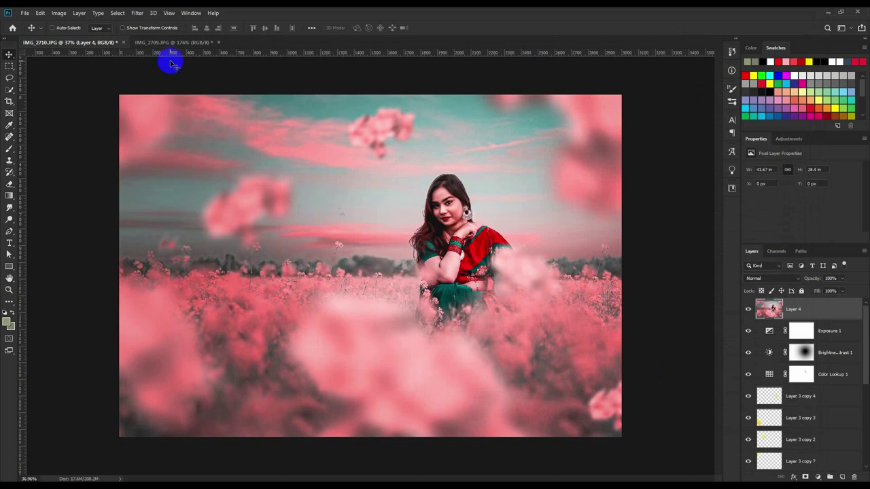
- Duplicate Layer 4 and blur the copy with a Hexagon-iris, radius 49 Lens Blur
key(ctrl+j)
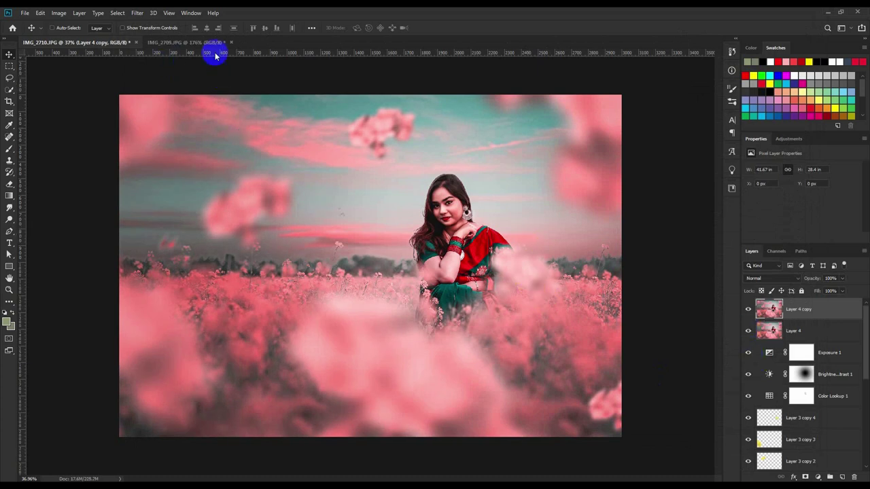
click(136, 19)
mouse_move(142, 116)
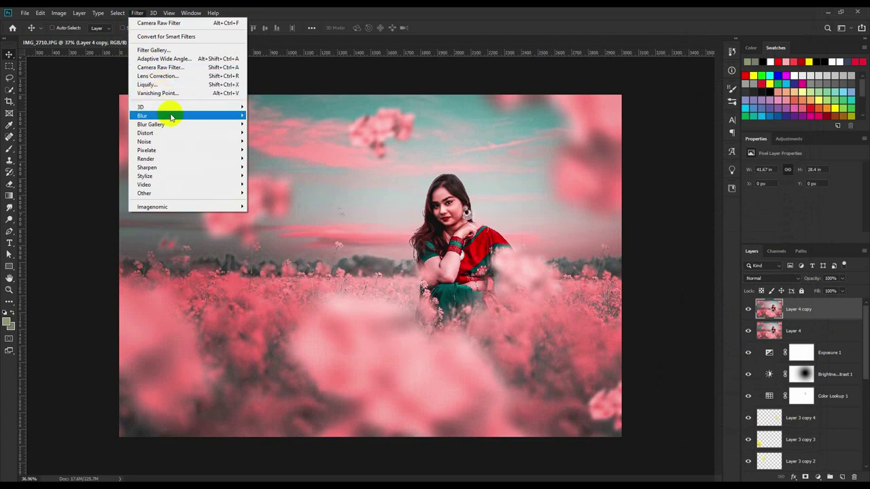
click(267, 158)
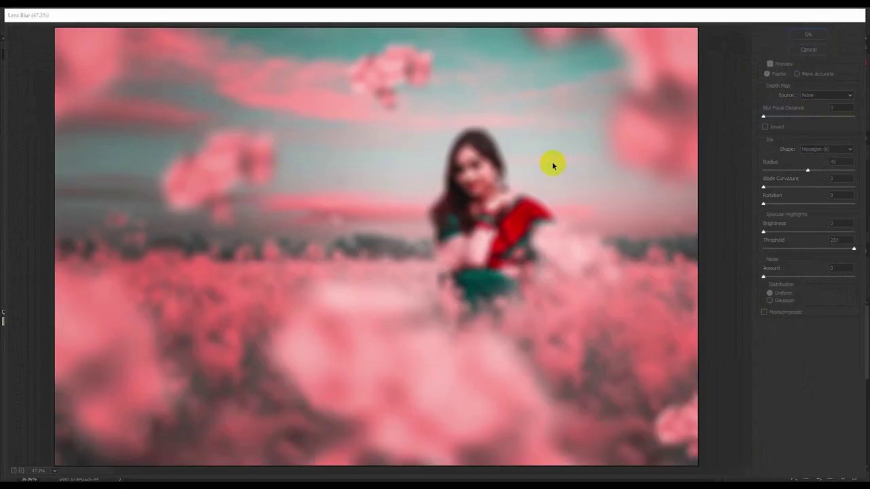
key(Return)
- Add a layer mask to Layer 4 copy, paint black over the woman's hands, and set brush opacity to 100%
click(804, 476)
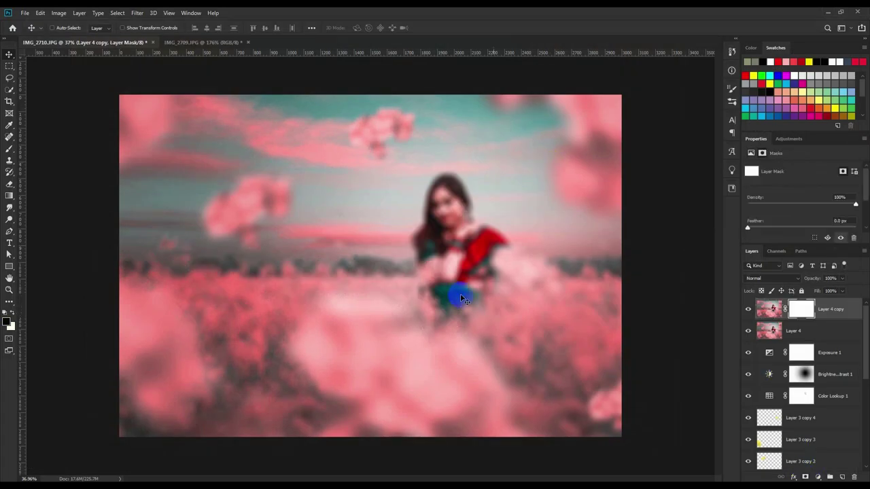
click(10, 150)
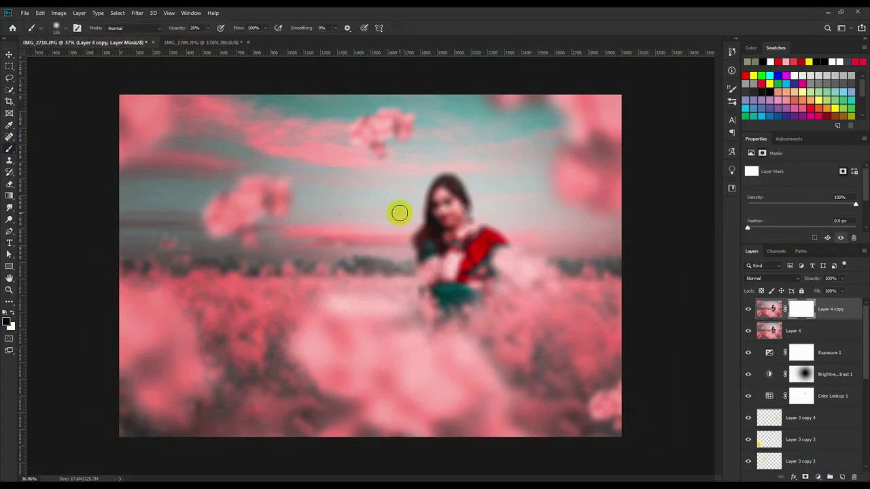
drag(423, 223, 466, 267)
key(bracketright)
key(bracketright)
key(bracketright)
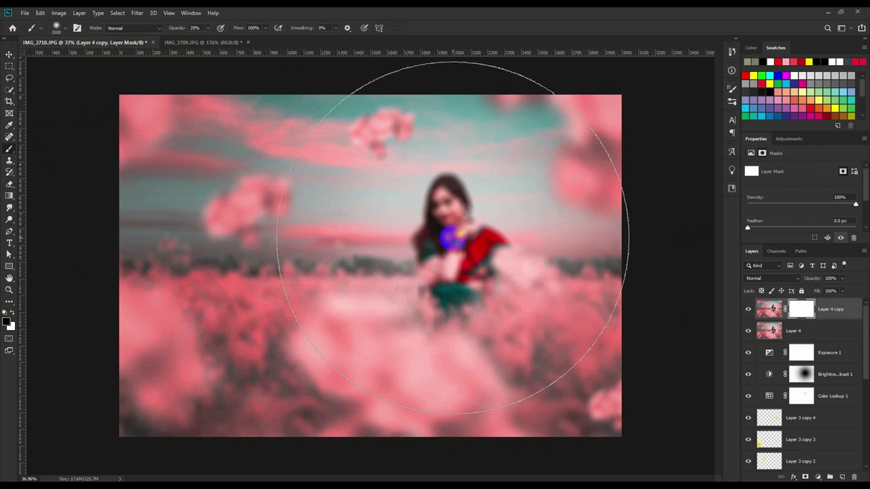
drag(452, 238, 451, 235)
key(bracketleft)
key(bracketleft)
key(bracketleft)
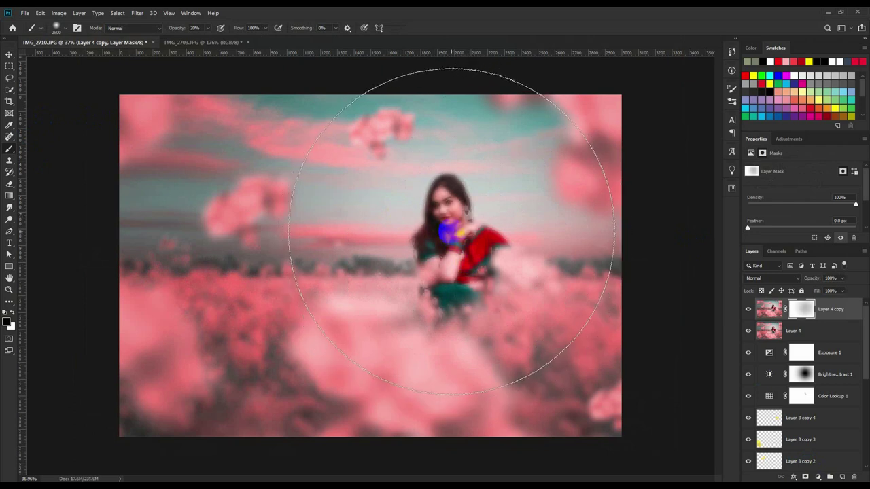
drag(170, 29, 240, 43)
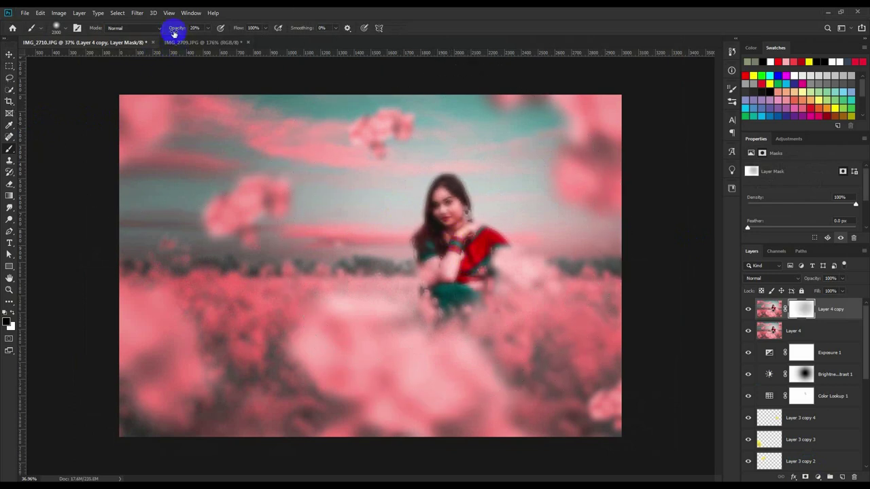
- Paint the mask black over the woman, the nearby lower field and left sky to restore sharpness
click(446, 228)
key(bracketright)
key(bracketright)
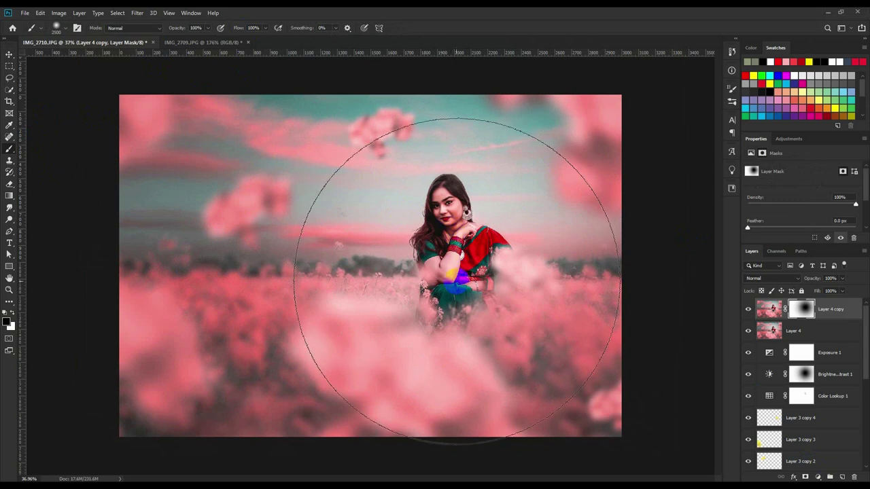
drag(456, 301, 456, 388)
key(bracketleft)
key(bracketleft)
click(253, 321)
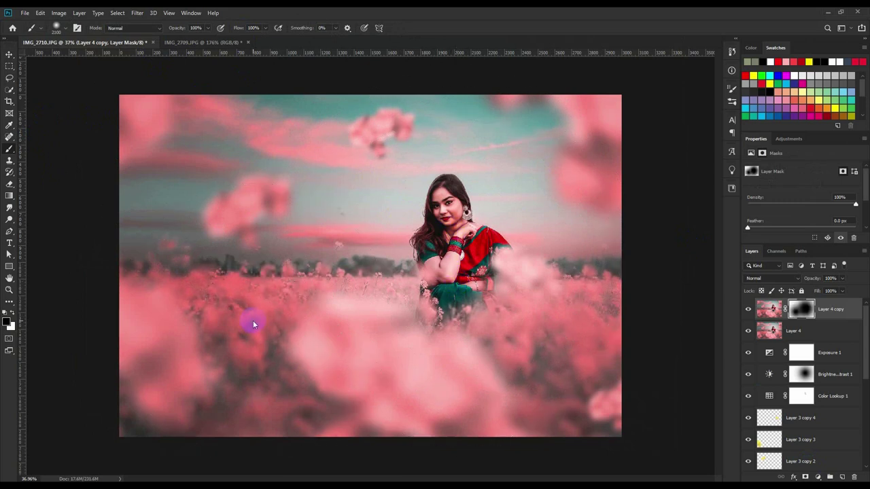
mouse_move(355, 295)
mouse_down()
mouse_move(300, 188)
mouse_move(289, 225)
mouse_up()
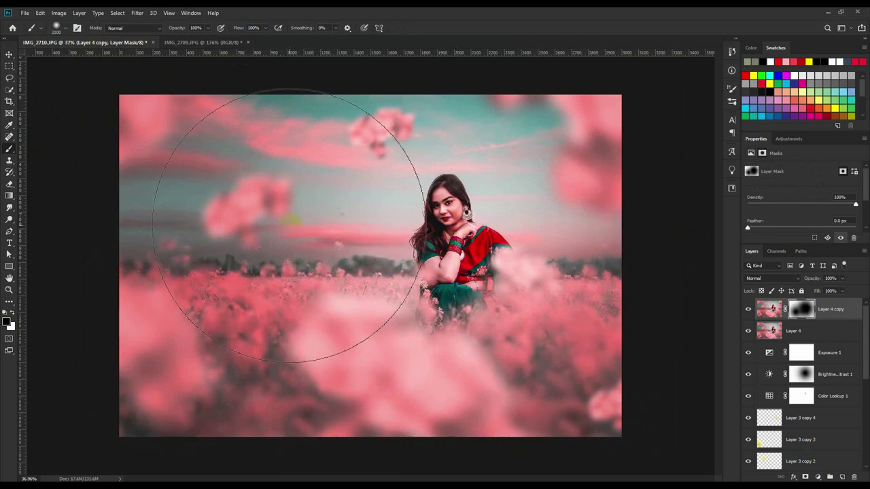
drag(445, 240, 499, 239)
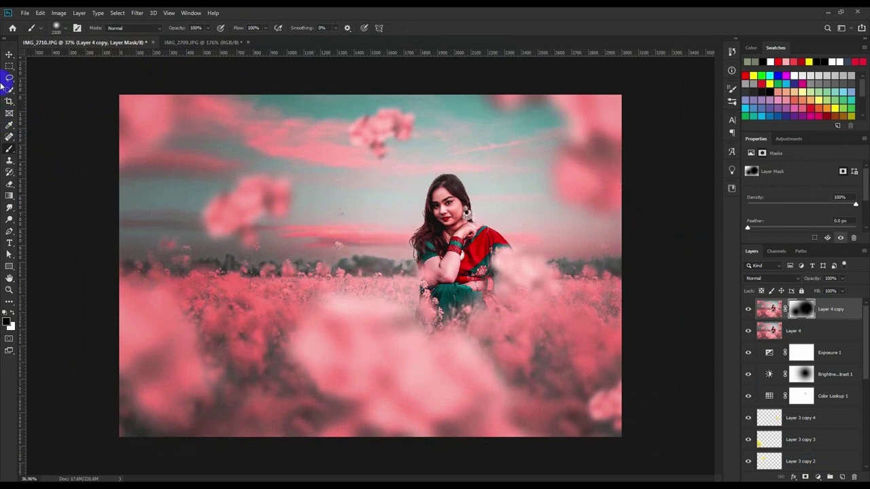
click(8, 55)
scroll(392, 235, up, 1)
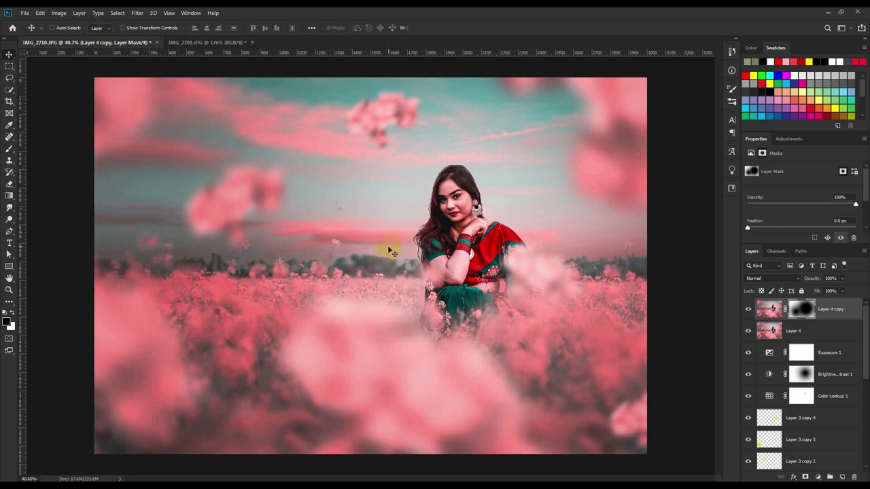